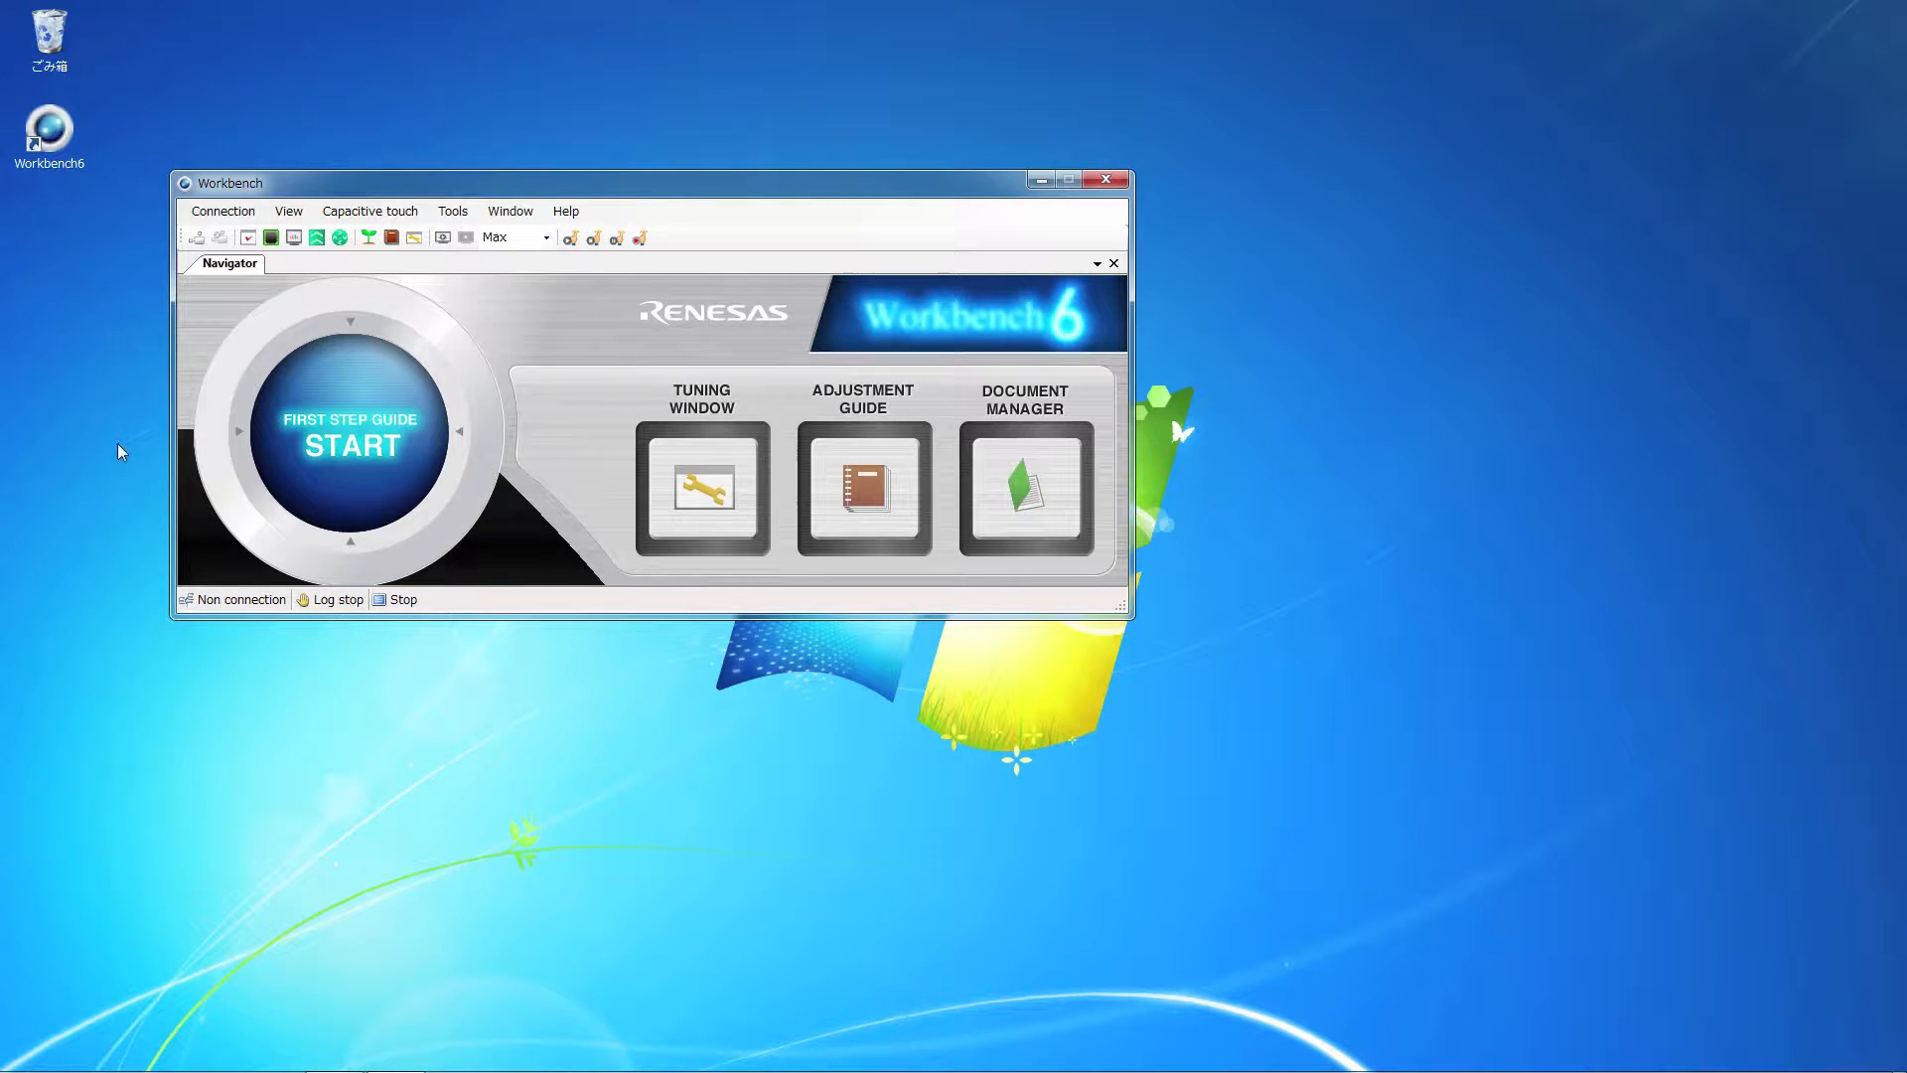
Start the First Step Guide for a new project and choose CS+ with E1 Emulator as the board connection.
{"action": "left_click", "coordinate": [350, 438]}
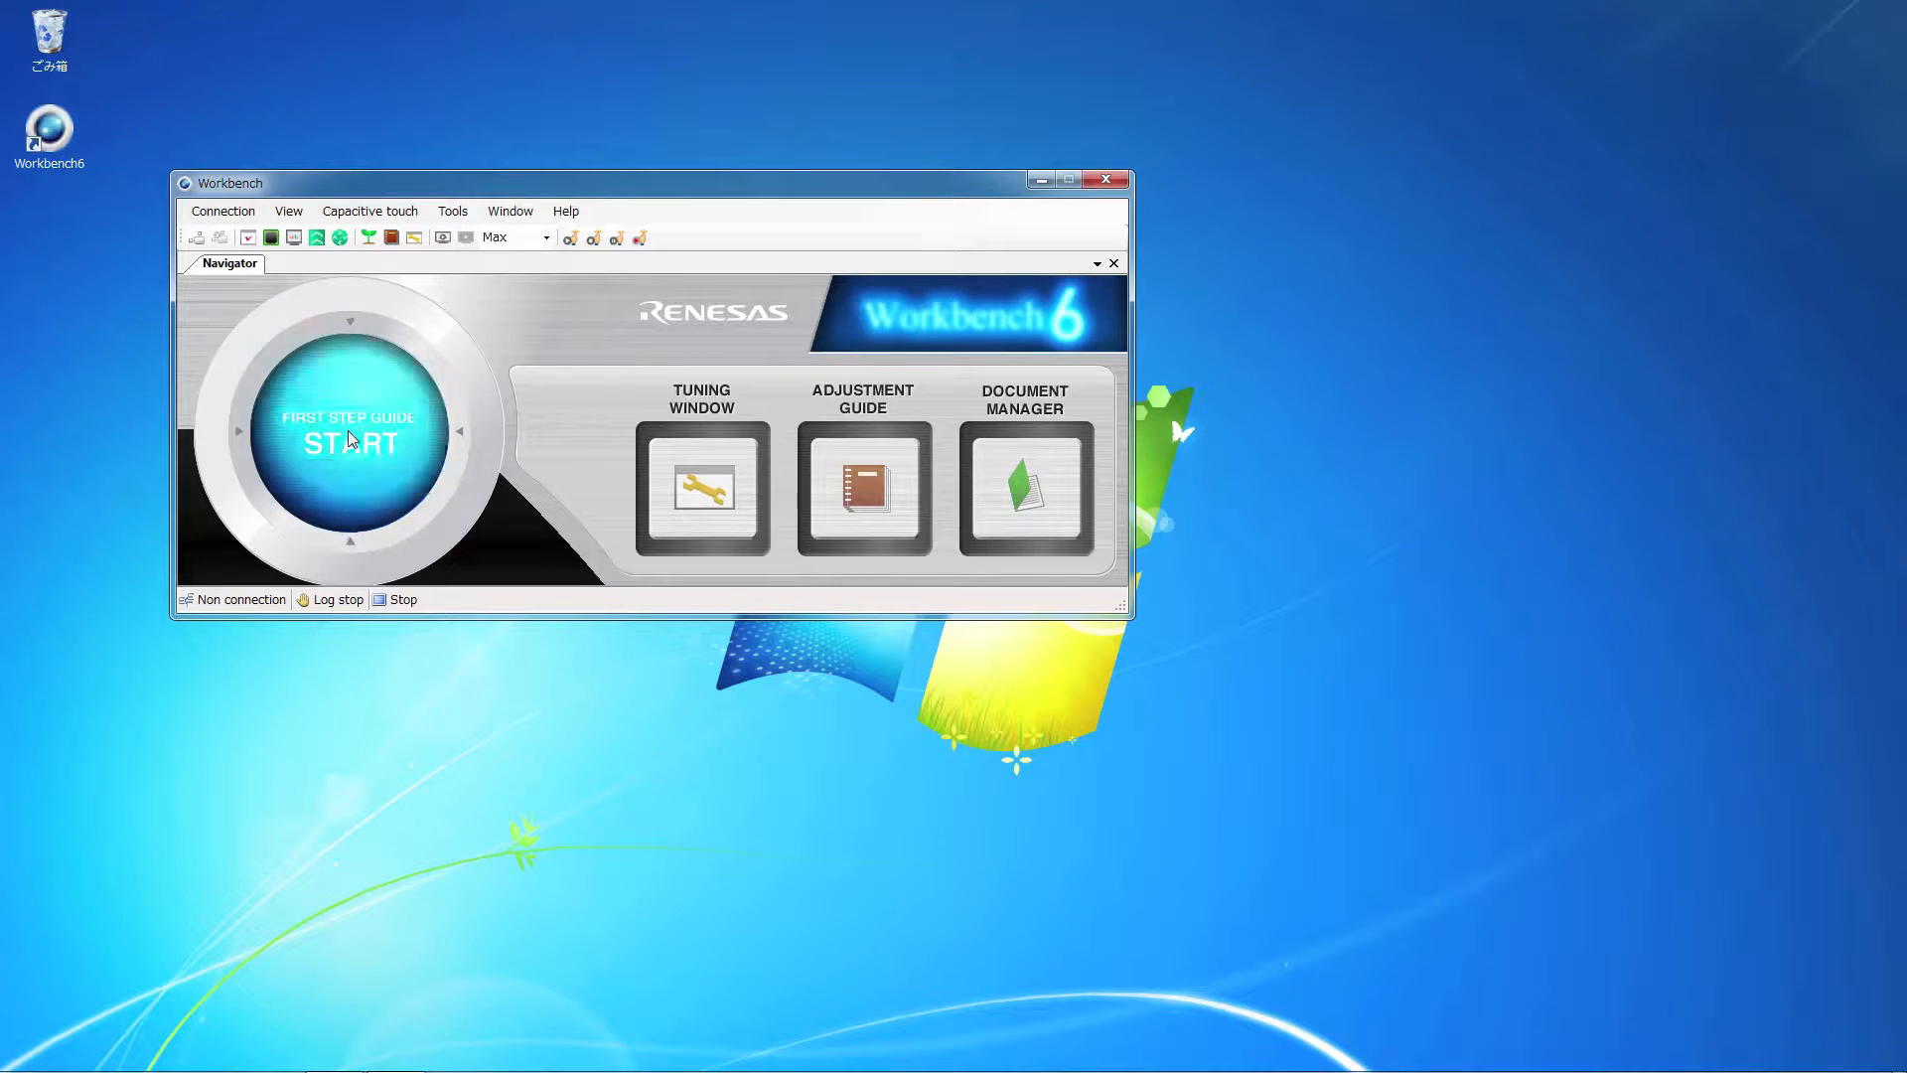
{"action": "left_click", "coordinate": [902, 825]}
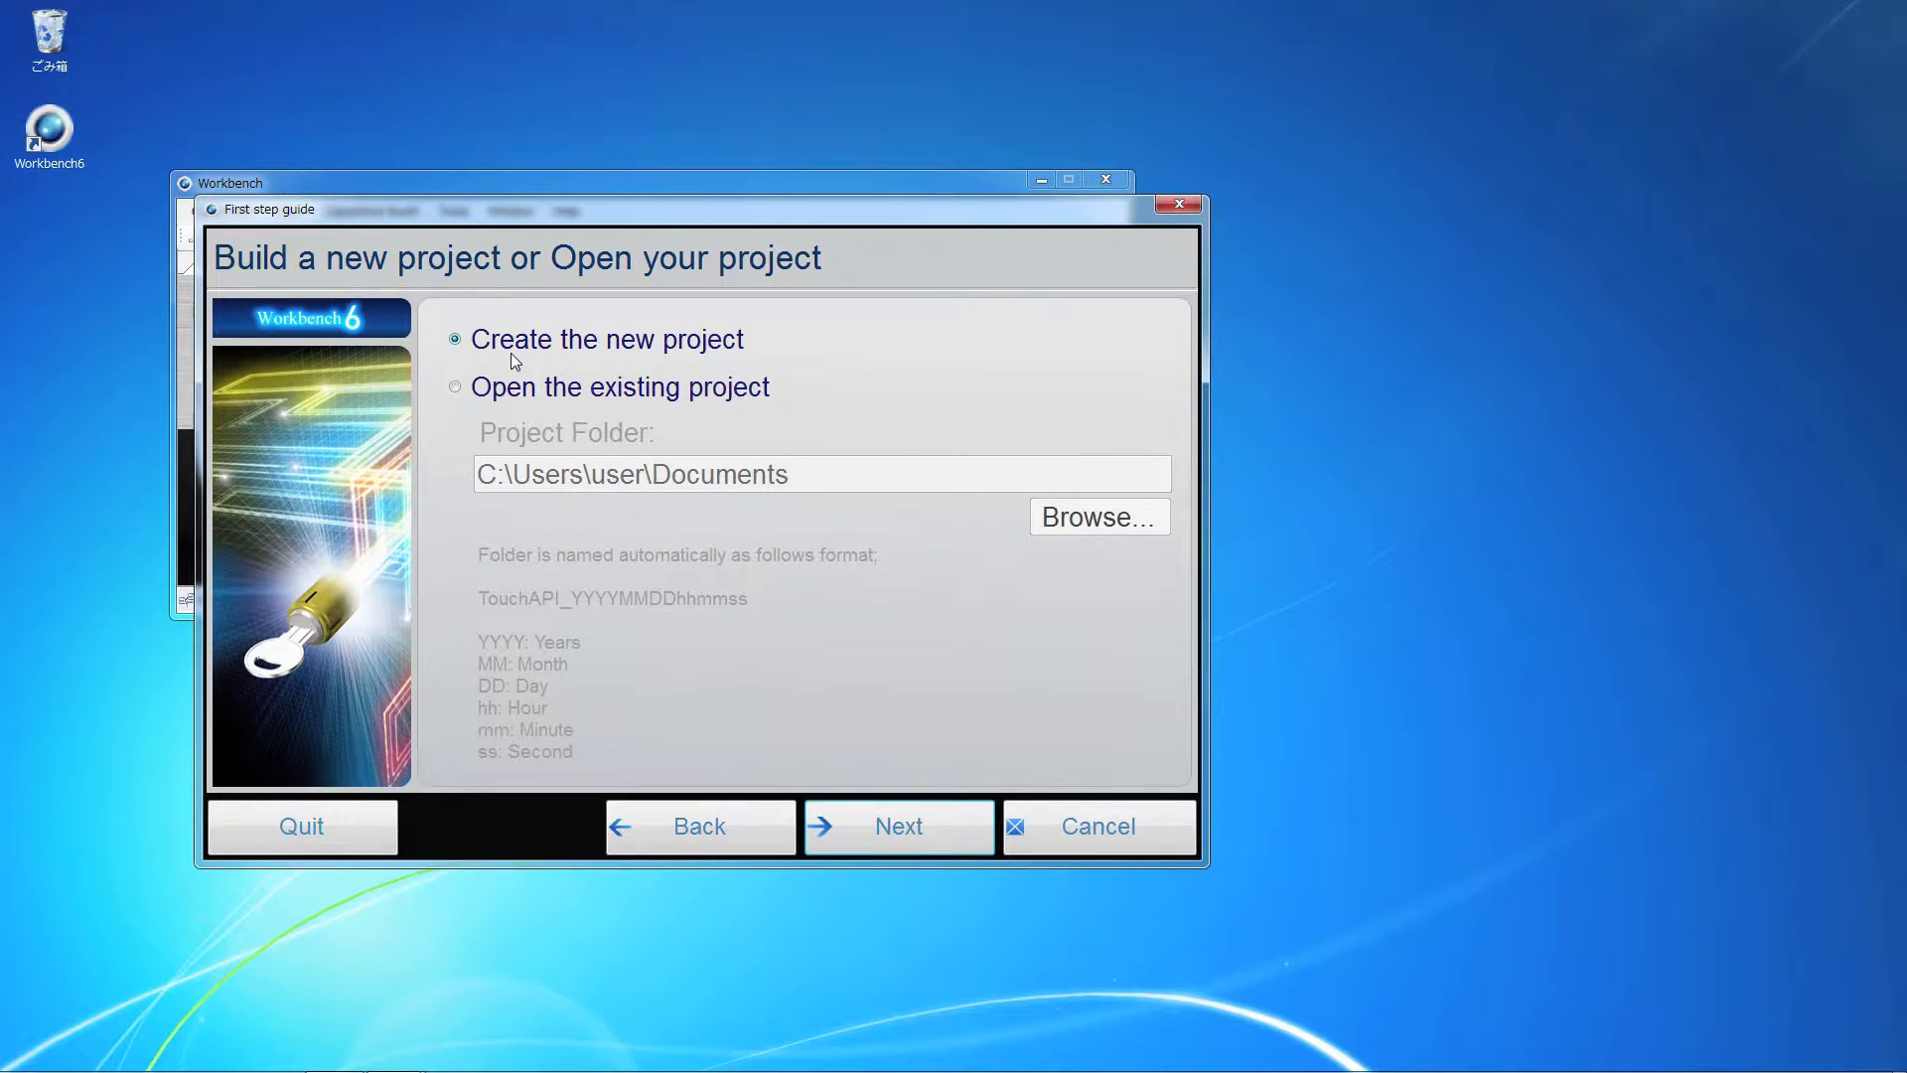
{"action": "left_click", "coordinate": [888, 827]}
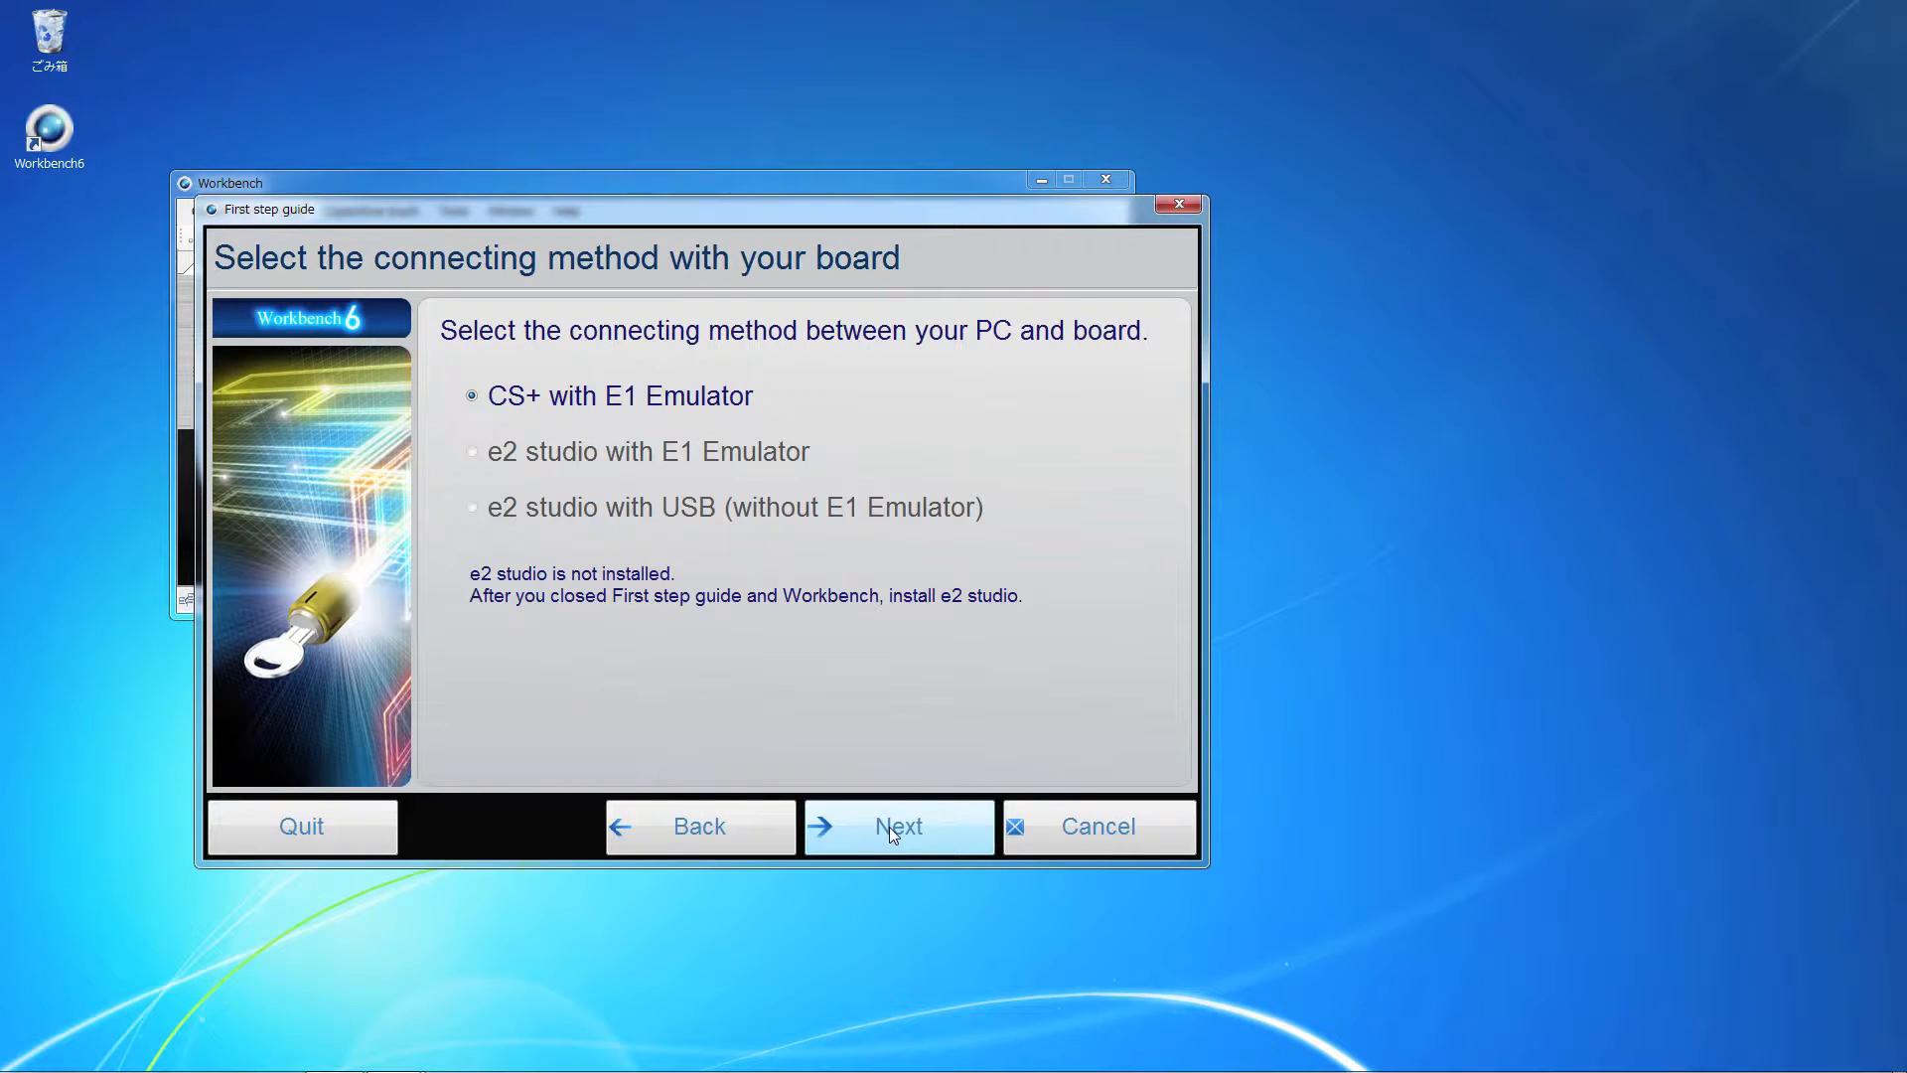
{"action": "left_click", "coordinate": [890, 826]}
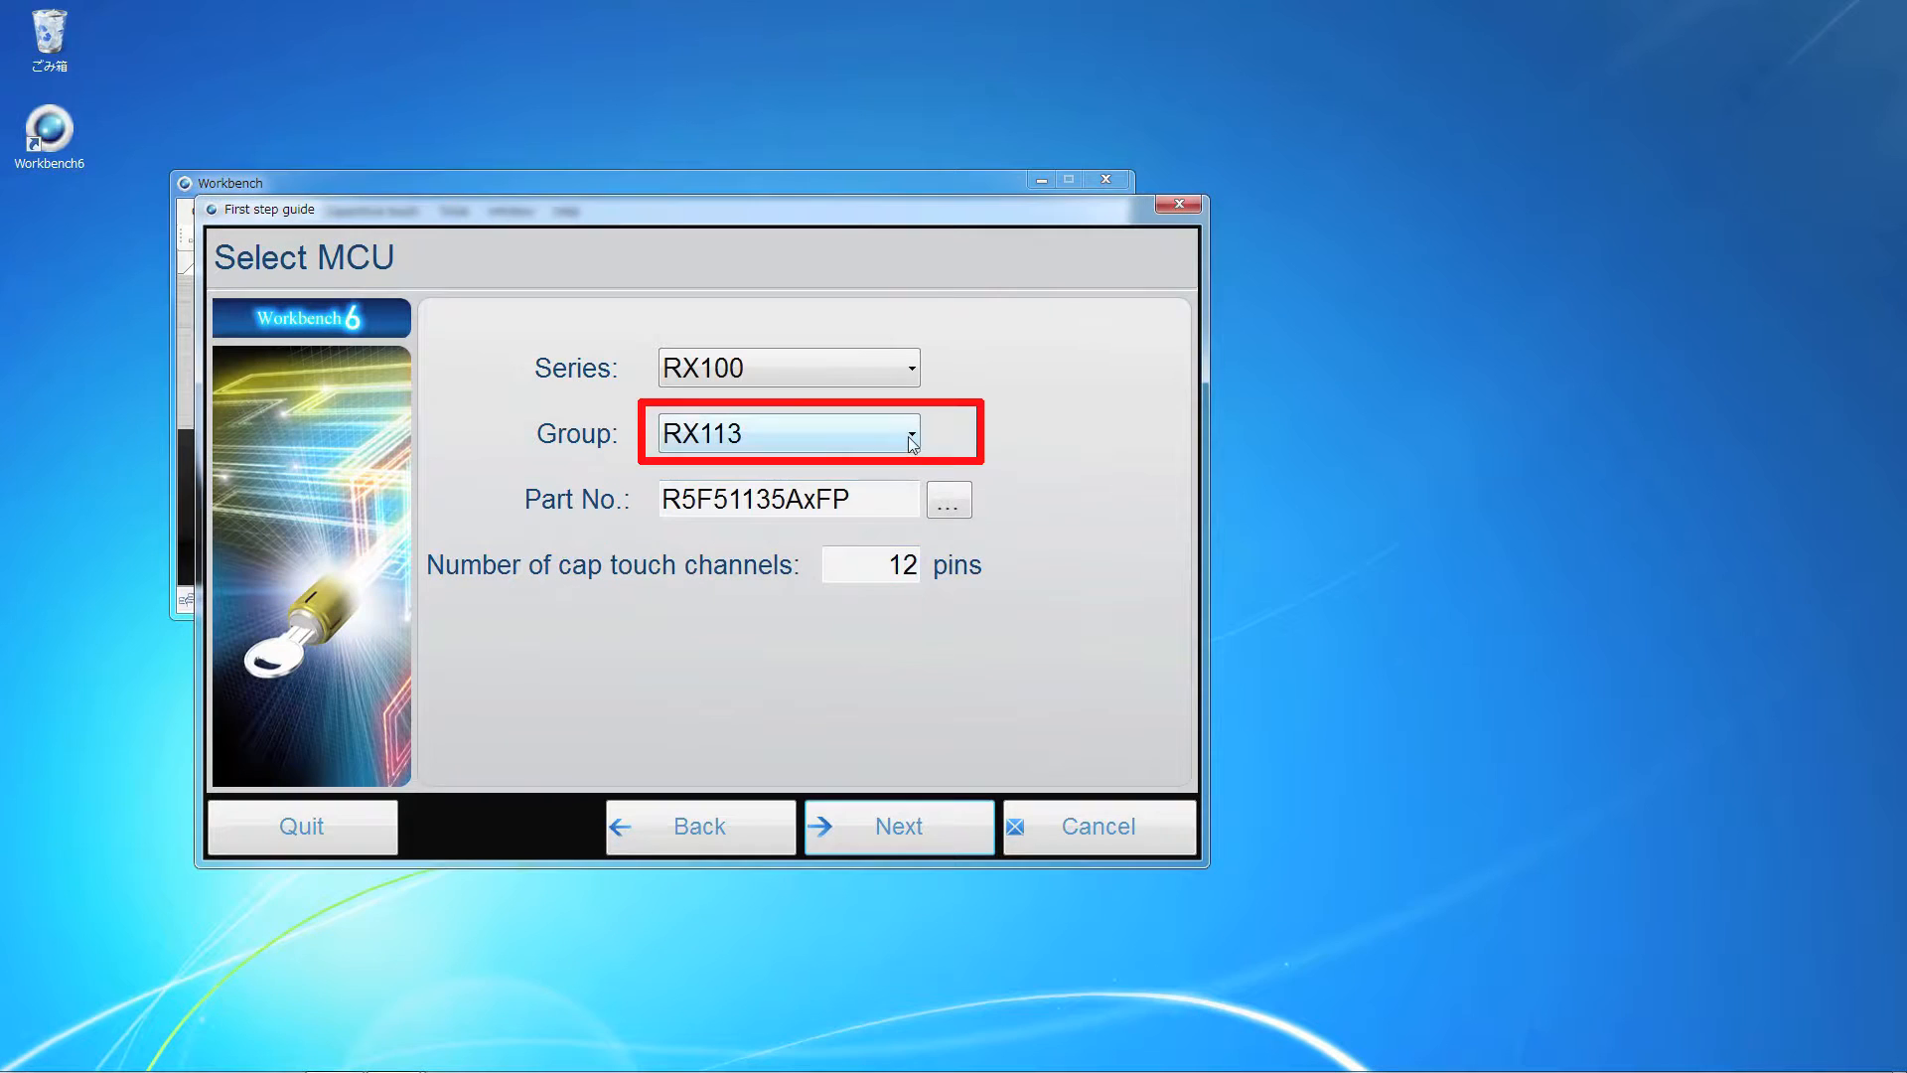
Set the MCU group to RX130 and choose the 80-pin part R5F51305AxFN.
{"action": "left_click", "coordinate": [908, 437]}
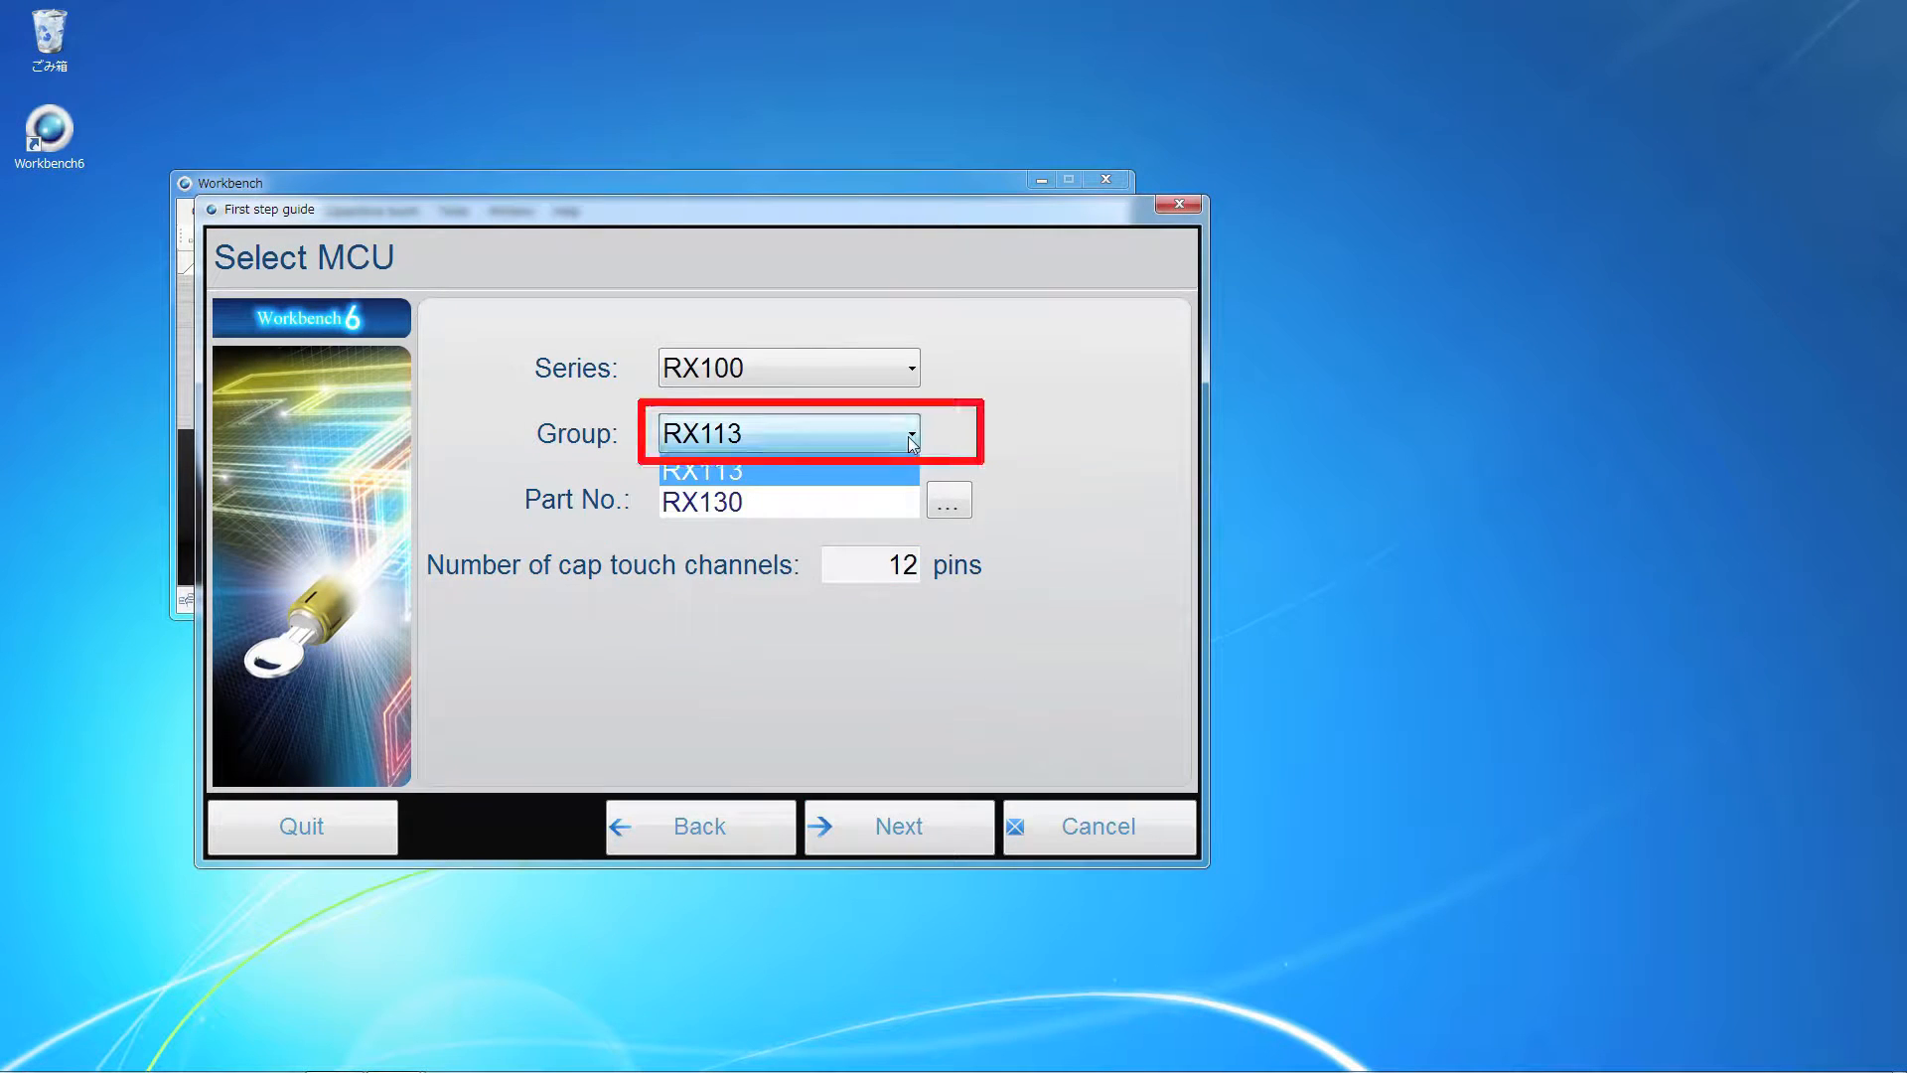
{"action": "left_click", "coordinate": [791, 505]}
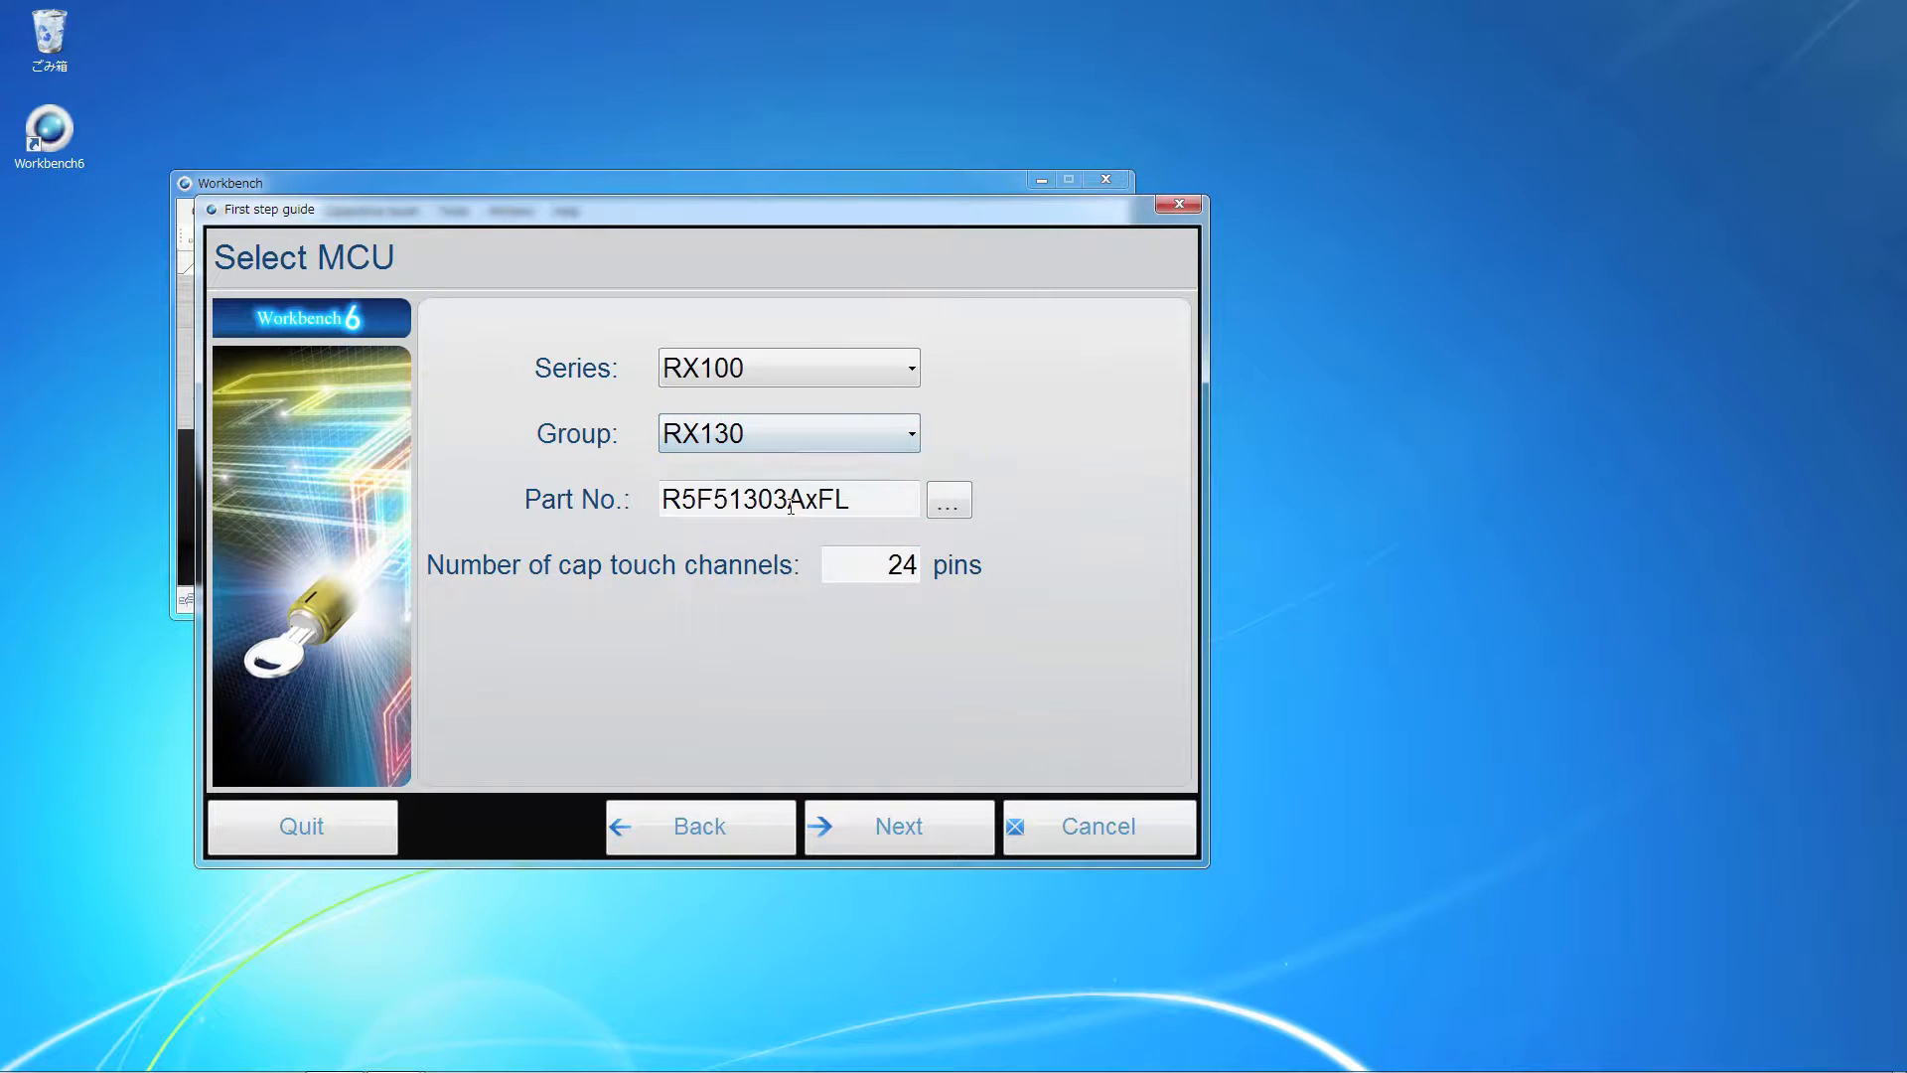
{"action": "left_click", "coordinate": [952, 506]}
{"action": "mouse_move", "coordinate": [1024, 566]}
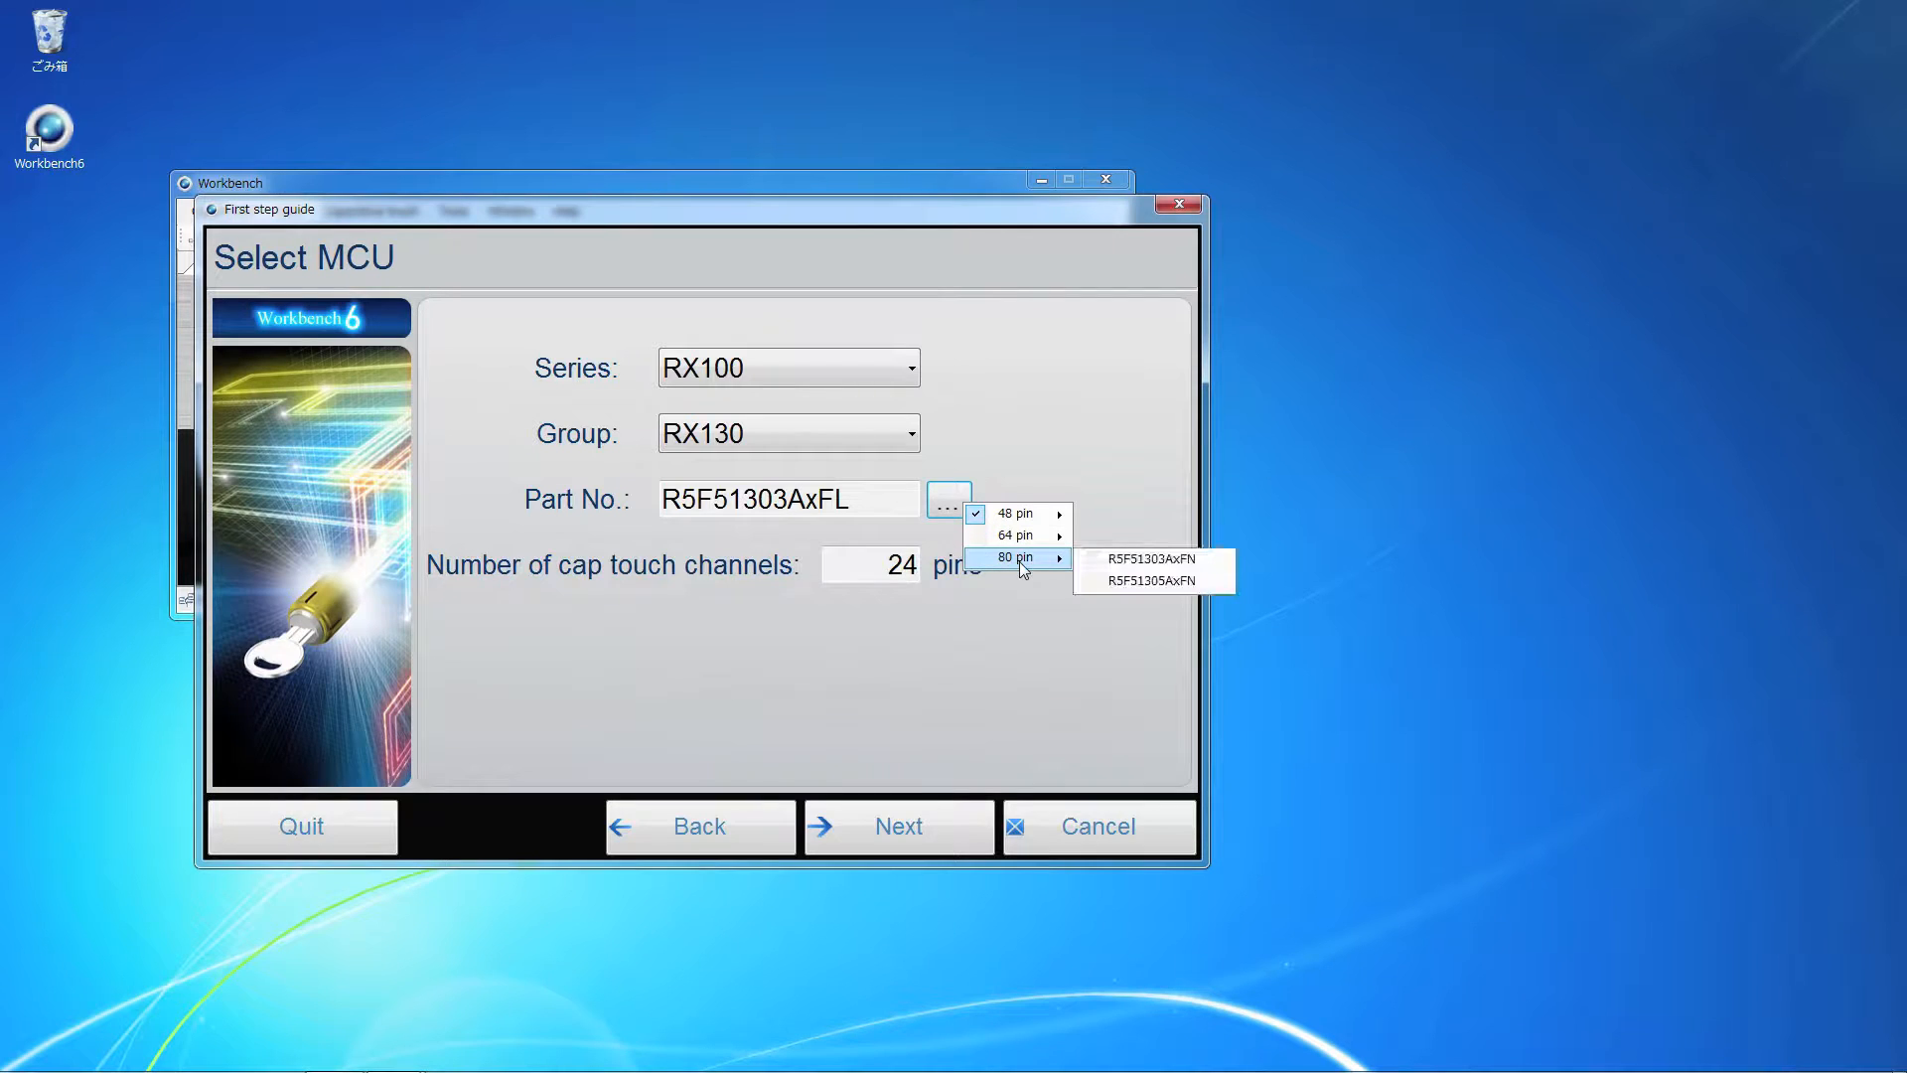
{"action": "left_click", "coordinate": [1151, 581]}
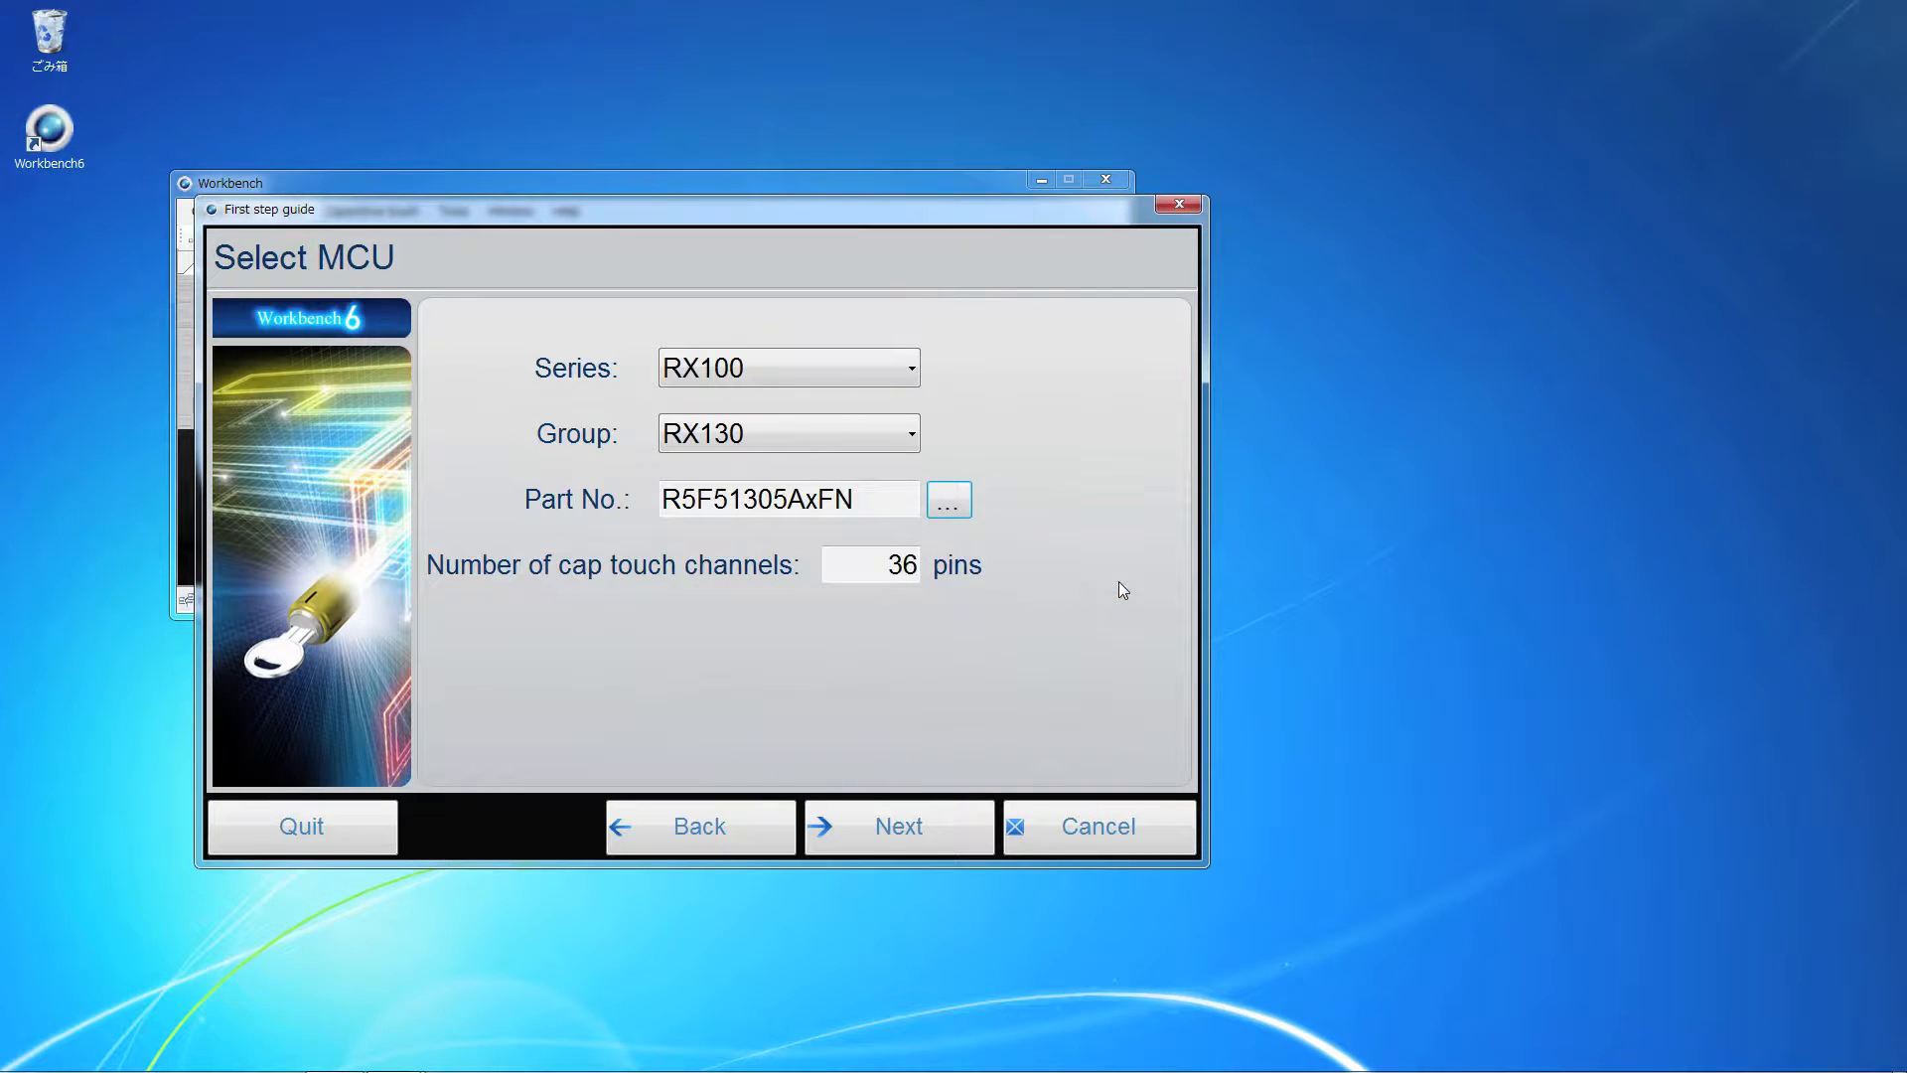
{"action": "left_click", "coordinate": [908, 840]}
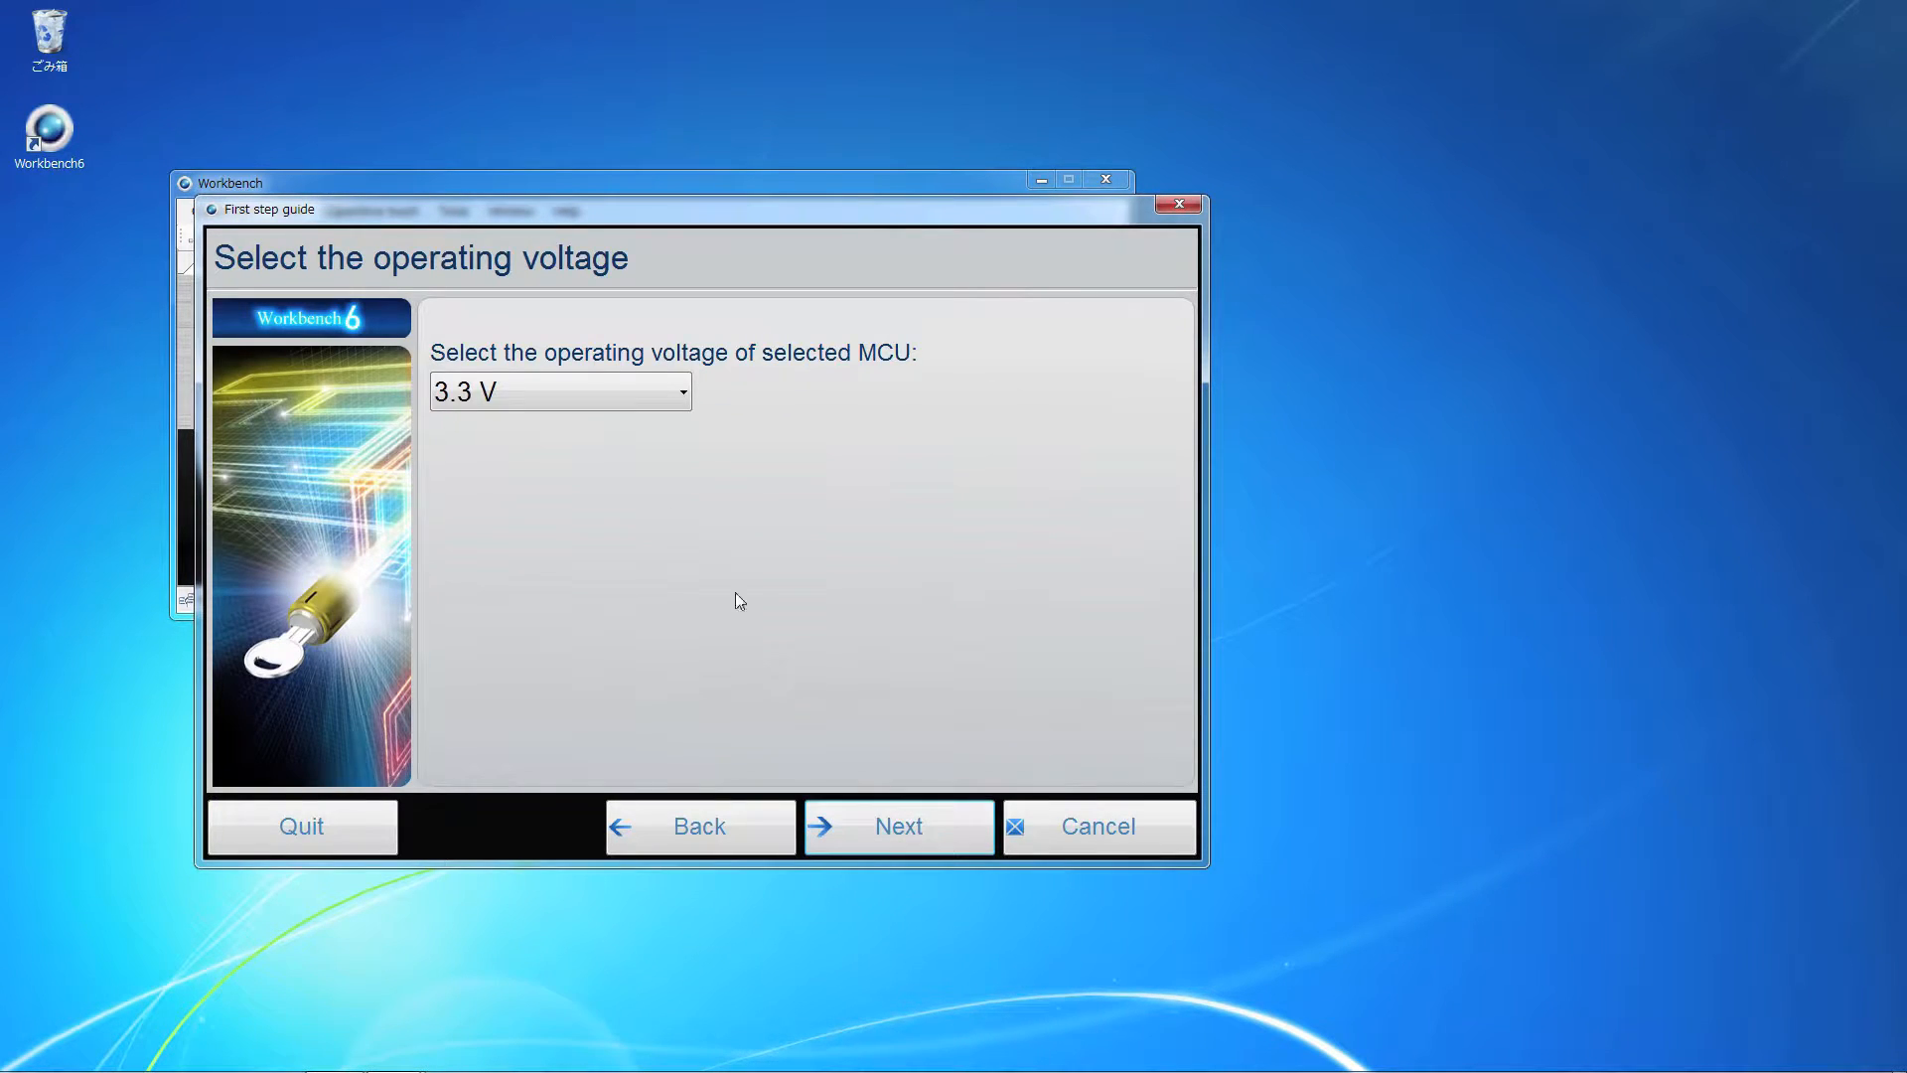
Set the MCU operating voltage to 5.0 V and the system clock count source to High speed OCO.
{"action": "left_click", "coordinate": [671, 398]}
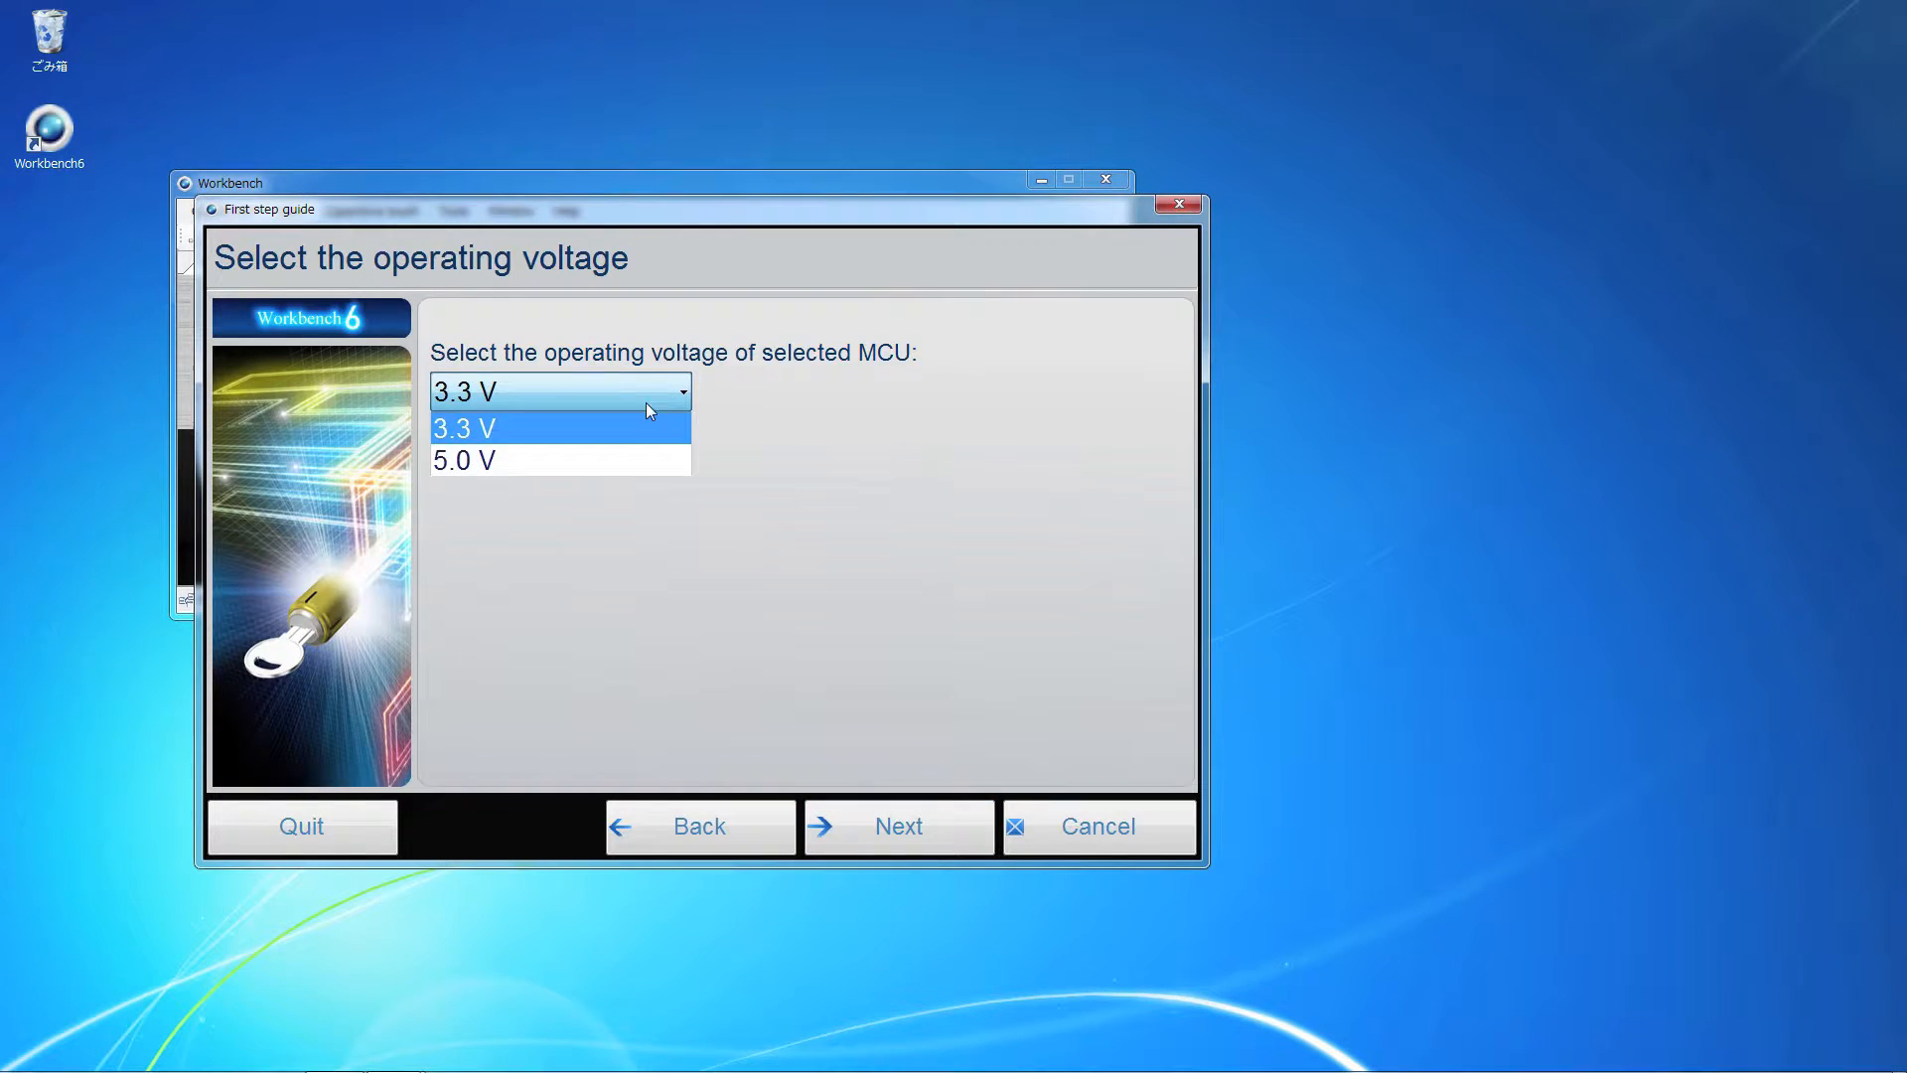
{"action": "left_click", "coordinate": [576, 461]}
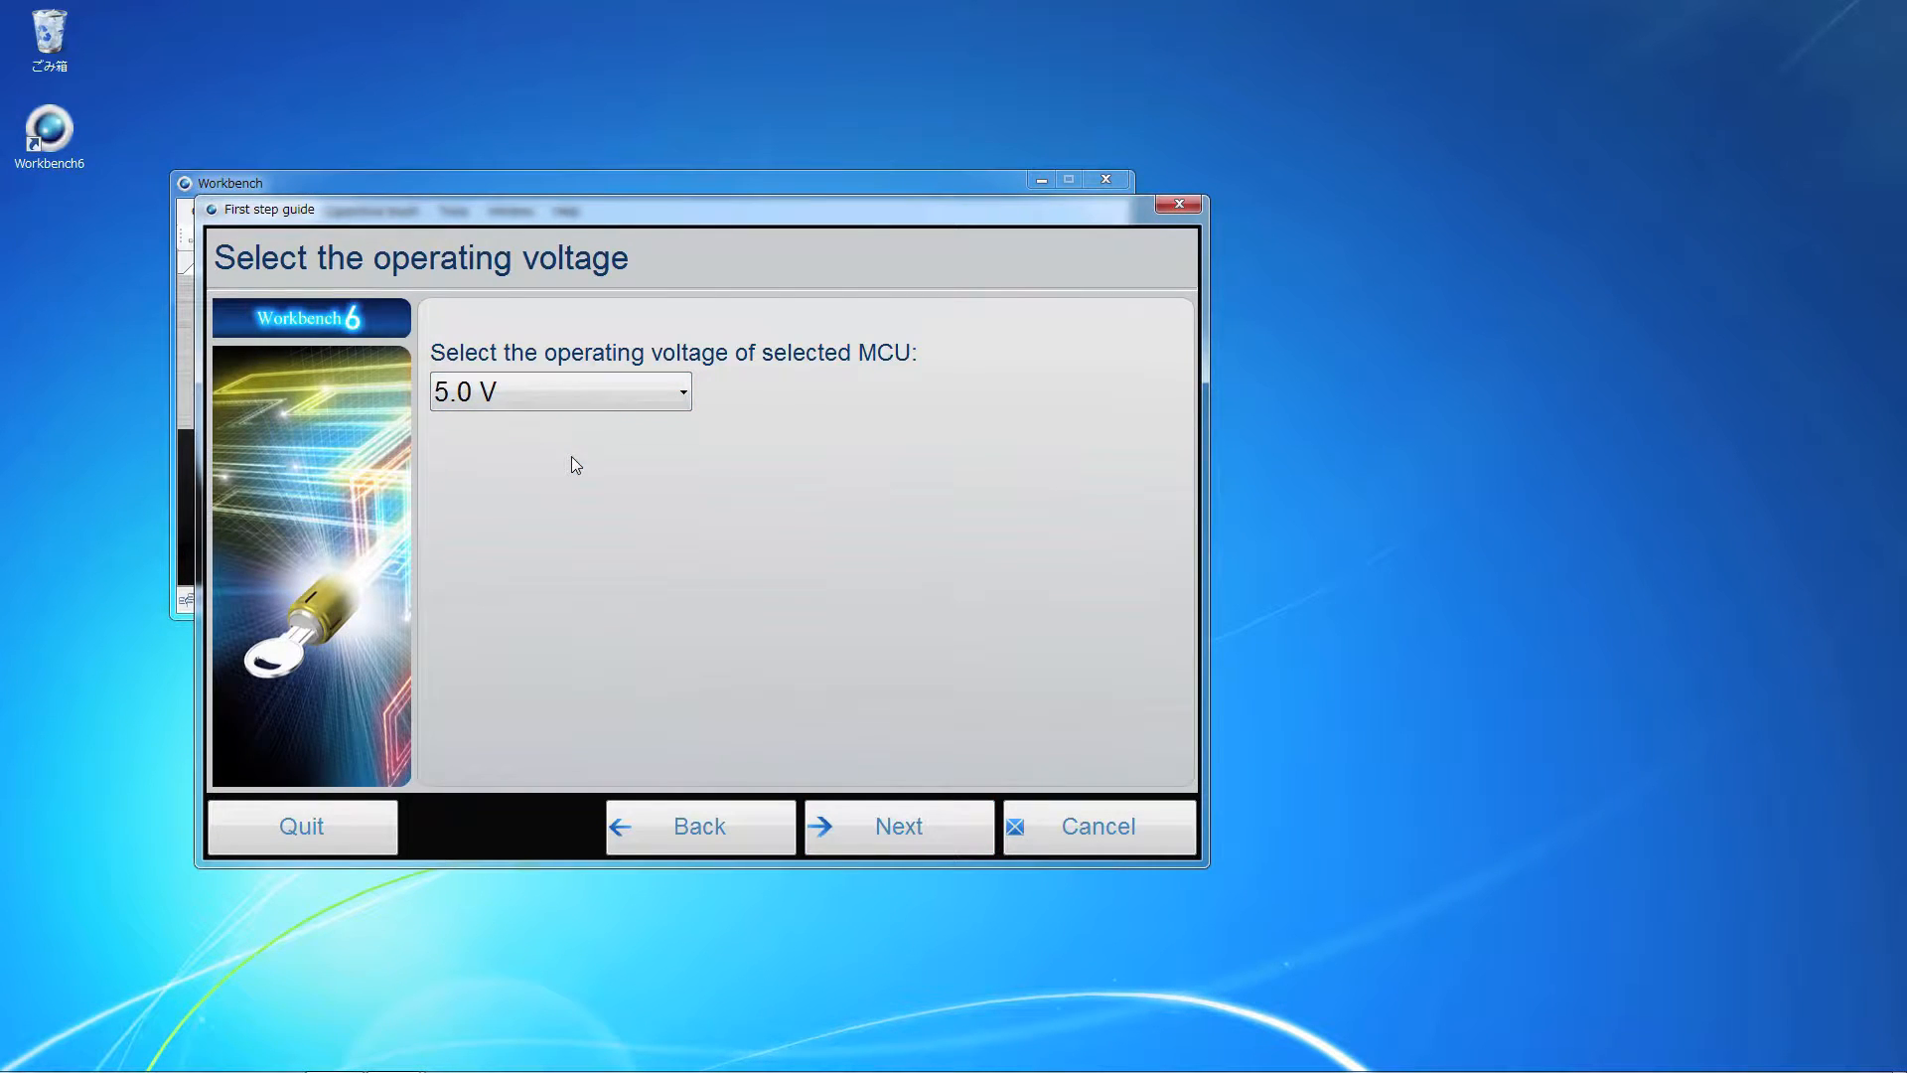
{"action": "left_click", "coordinate": [890, 823]}
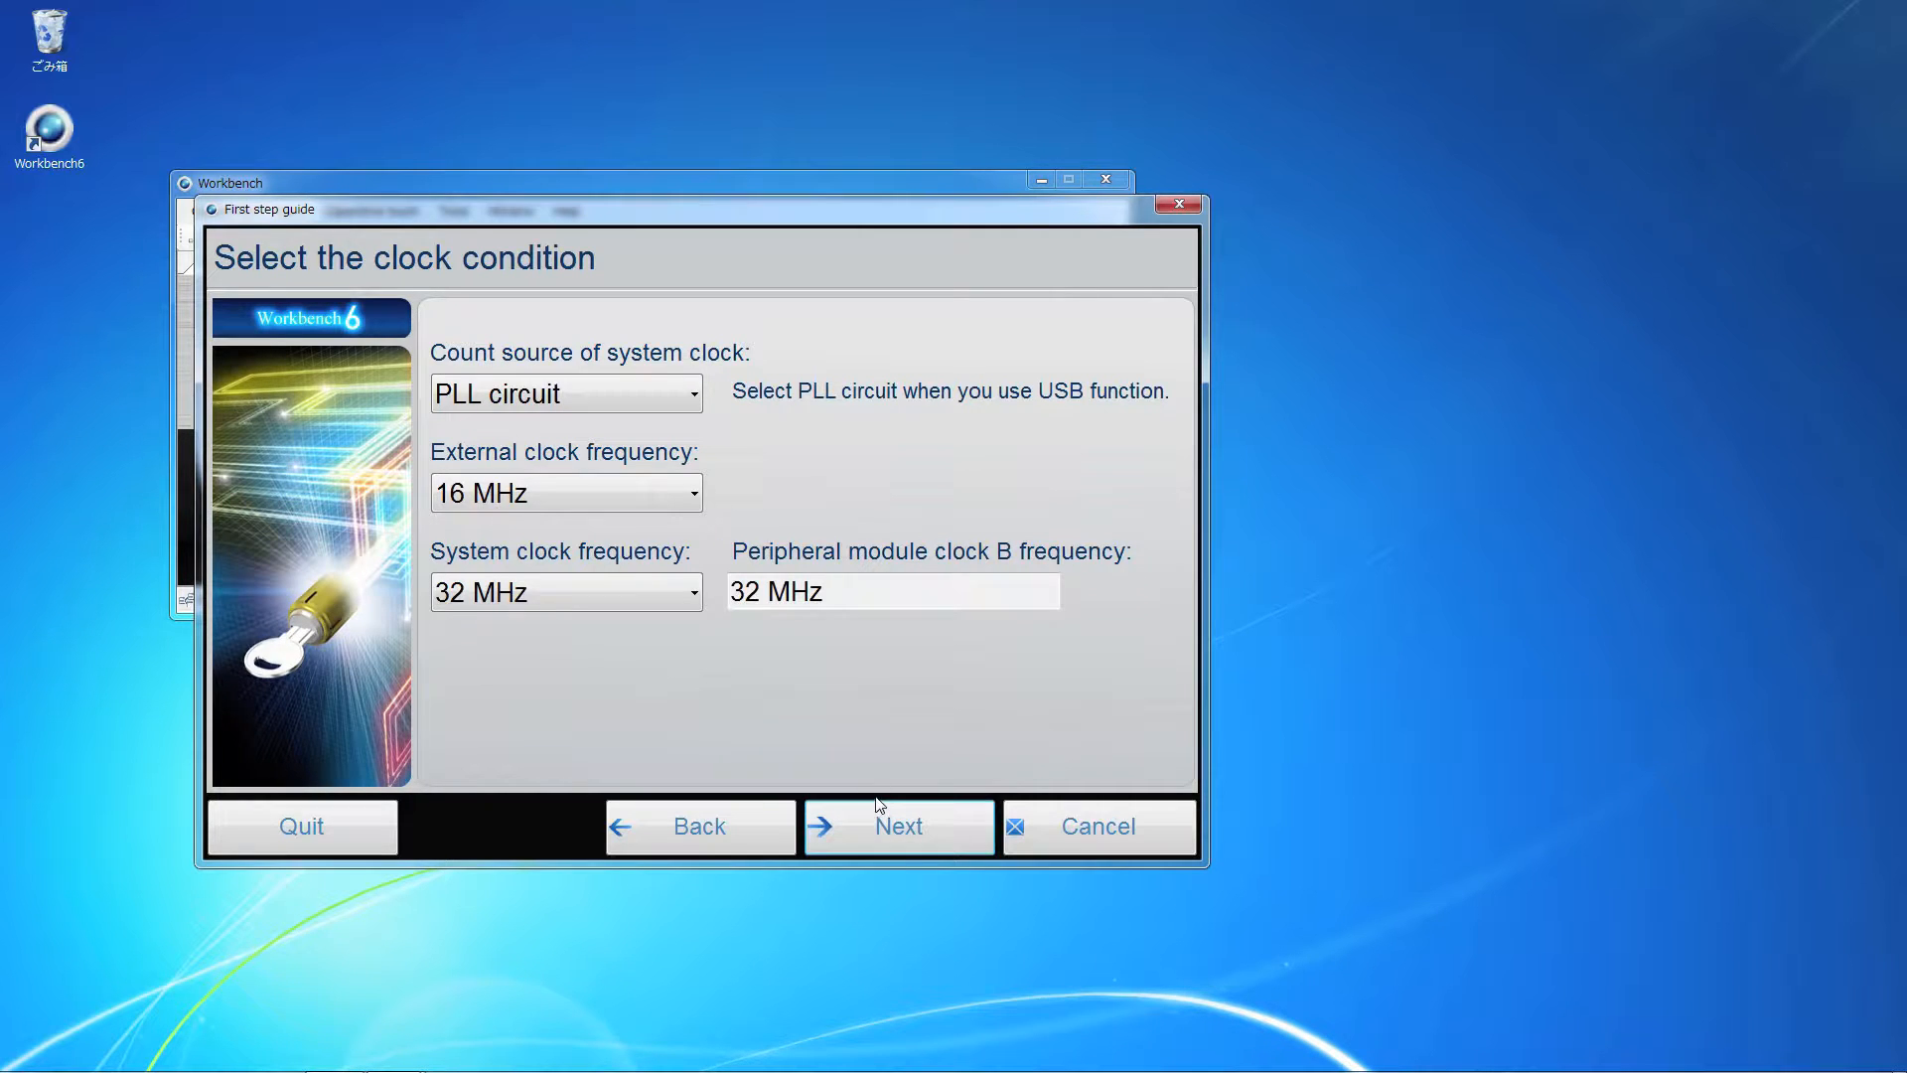
{"action": "left_click", "coordinate": [652, 395]}
{"action": "left_click", "coordinate": [635, 432]}
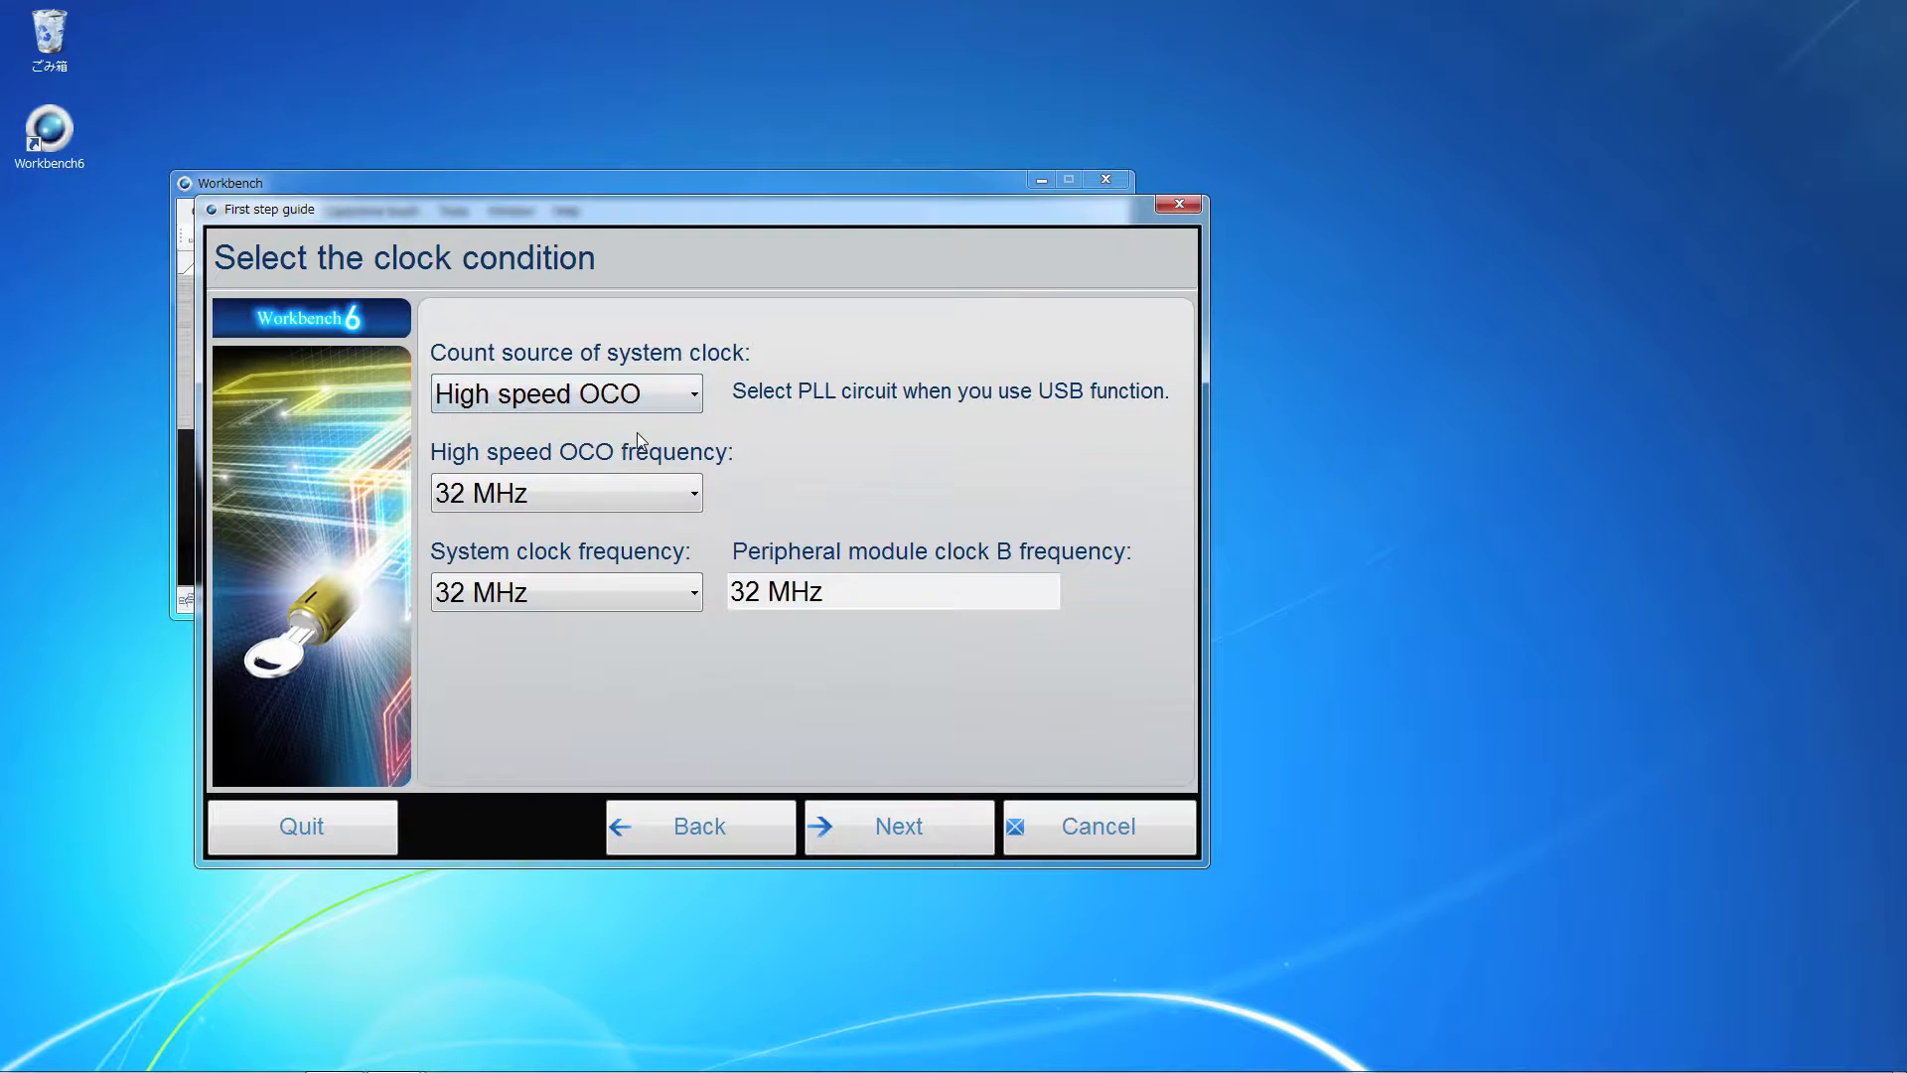
{"action": "left_click", "coordinate": [900, 834]}
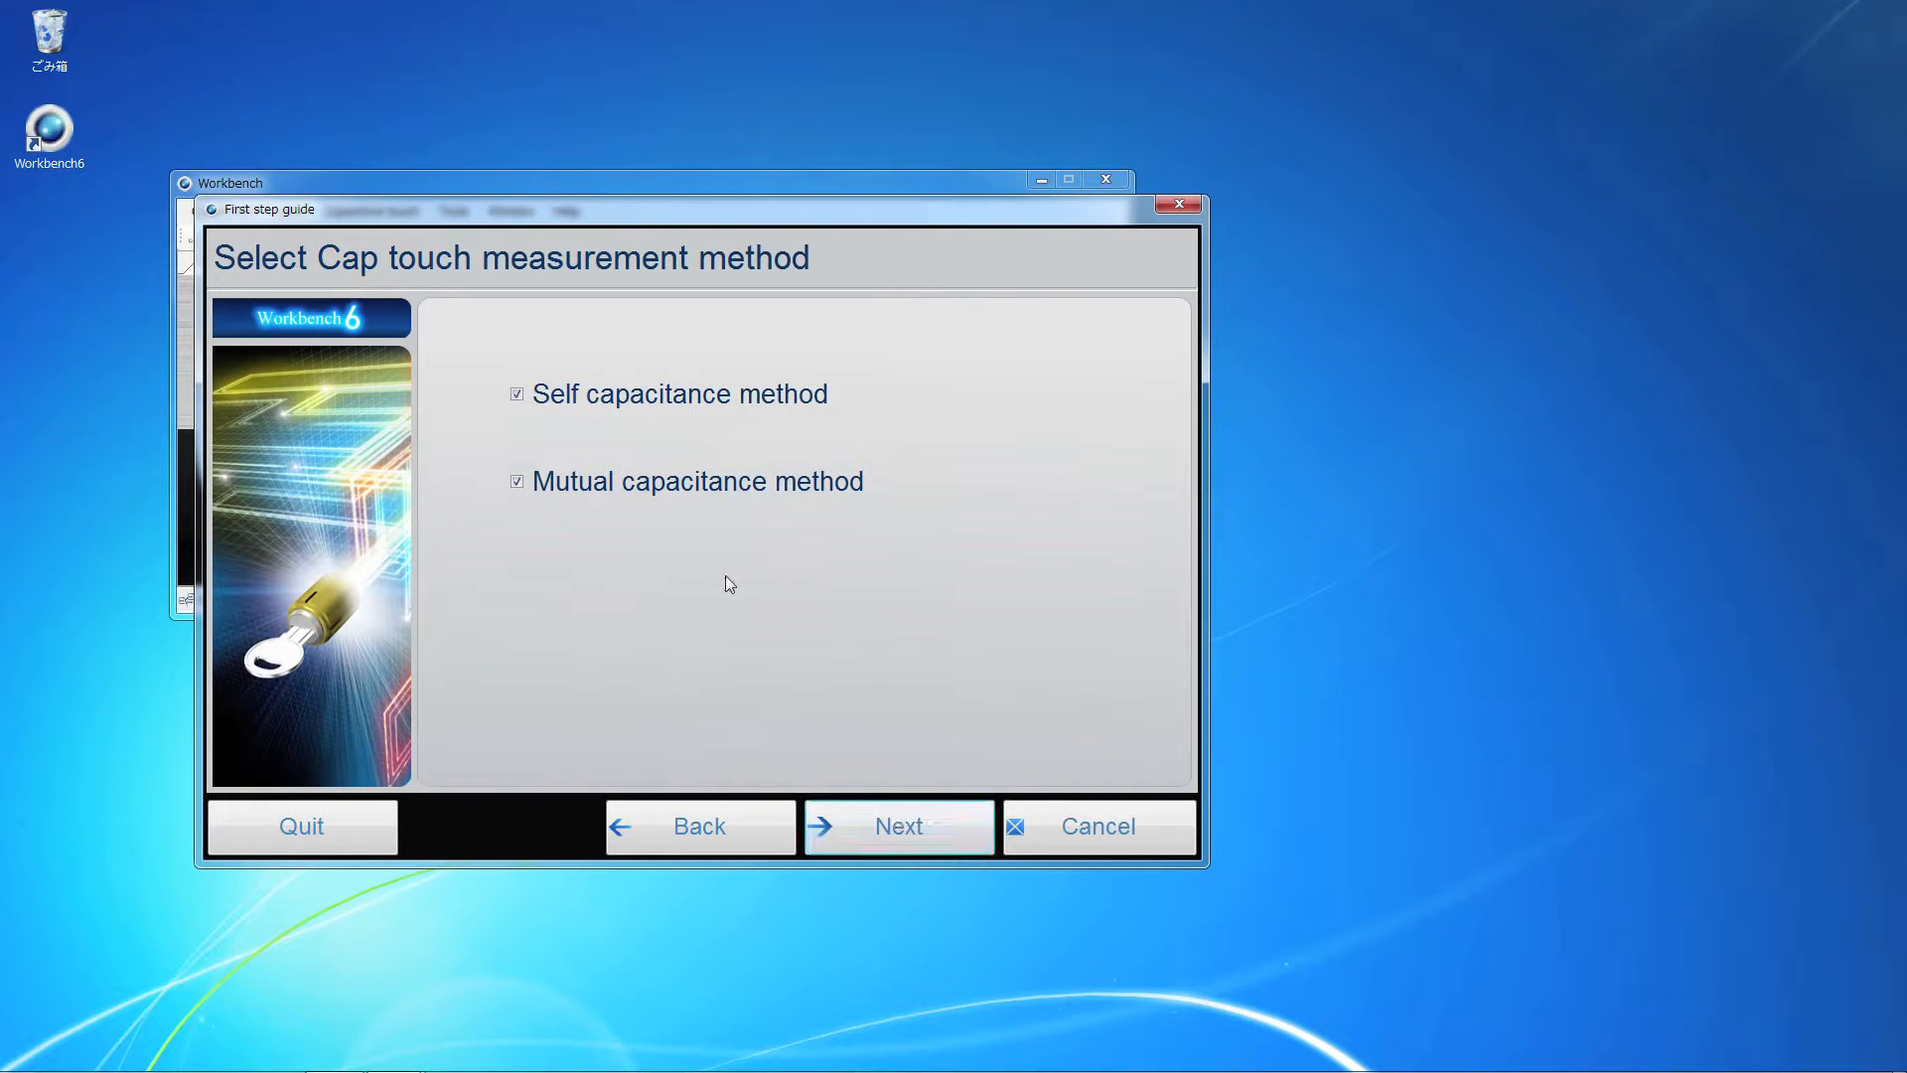
Disable the mutual capacitance method, keeping only self capacitance, and accept the default project directory.
{"action": "left_click", "coordinate": [517, 483]}
{"action": "left_click", "coordinate": [890, 827]}
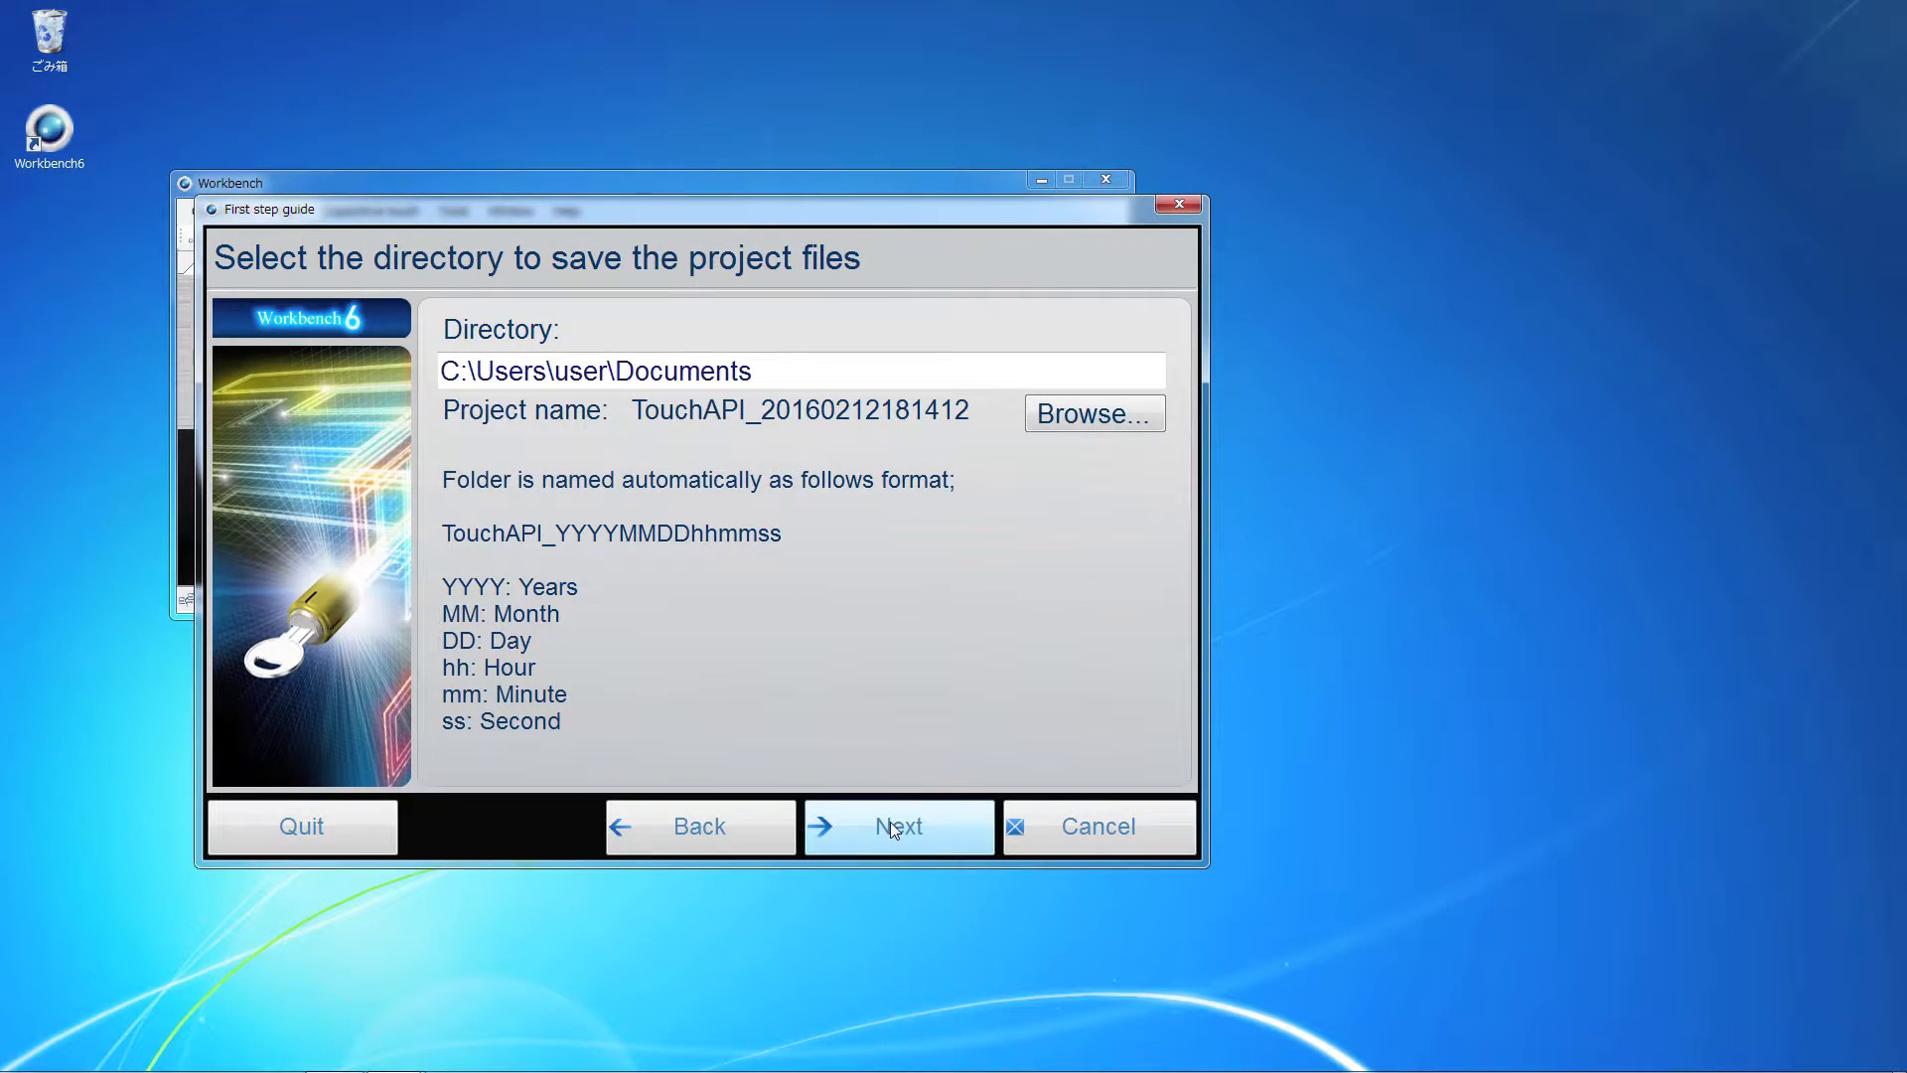
{"action": "left_click", "coordinate": [890, 821]}
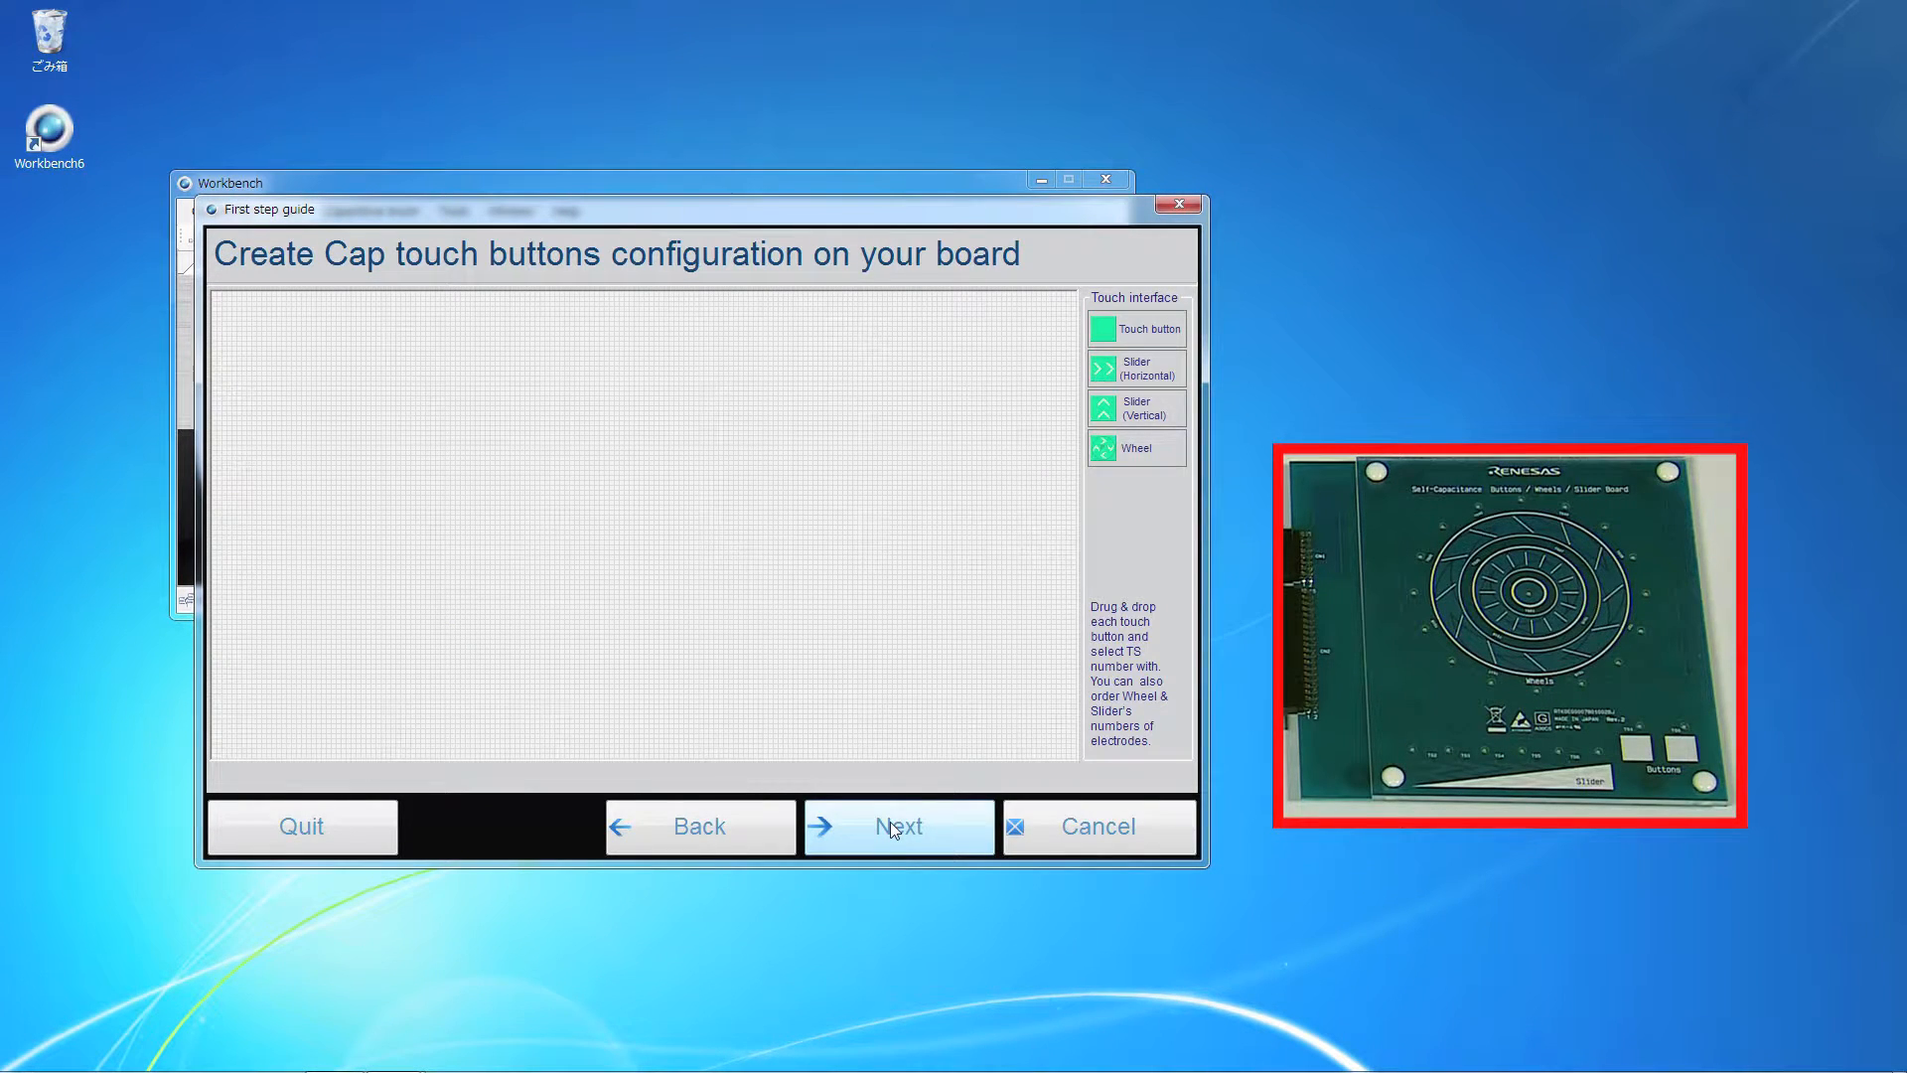
Place two touch buttons side by side in the lower part of the layout, assigned to TS00 and TS01.
{"action": "left_click", "coordinate": [1106, 333]}
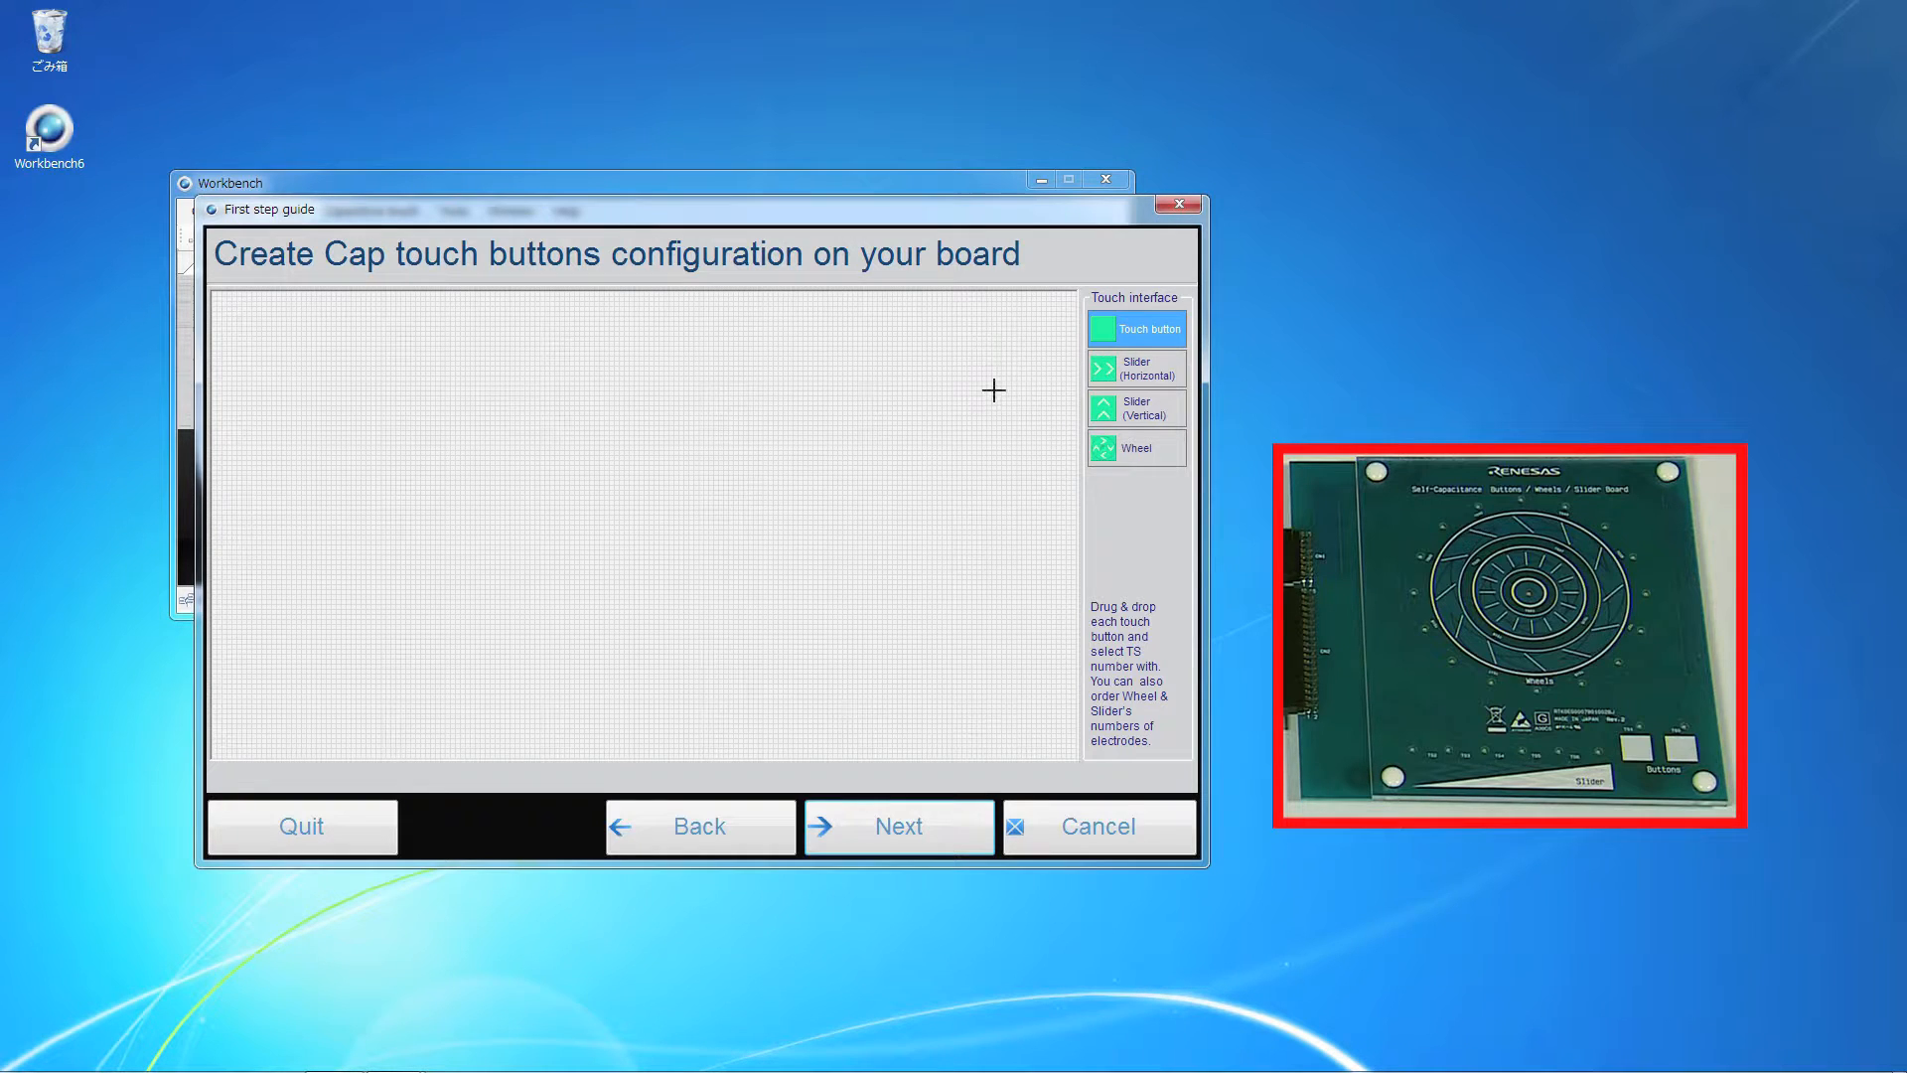
{"action": "left_click", "coordinate": [907, 618]}
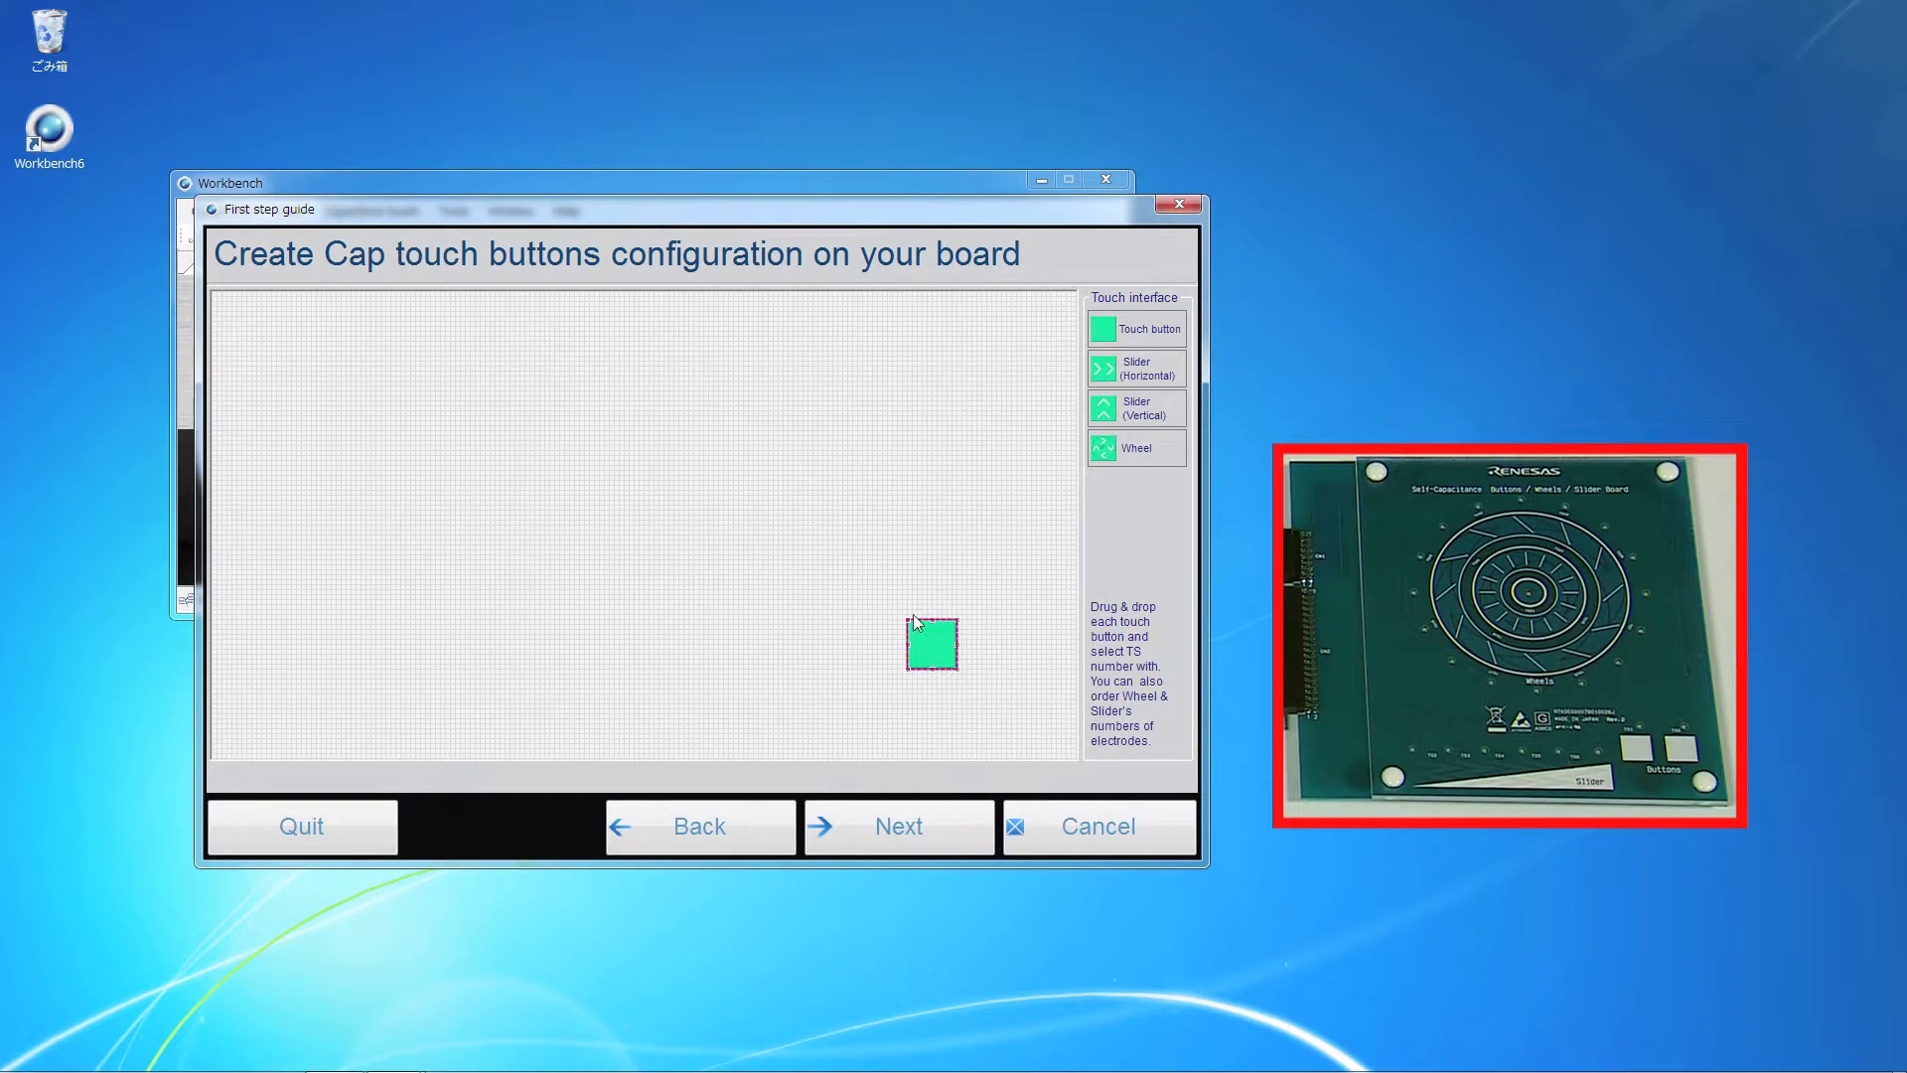
{"action": "right_click", "coordinate": [928, 637]}
{"action": "mouse_move", "coordinate": [987, 648]}
{"action": "left_click", "coordinate": [1099, 292]}
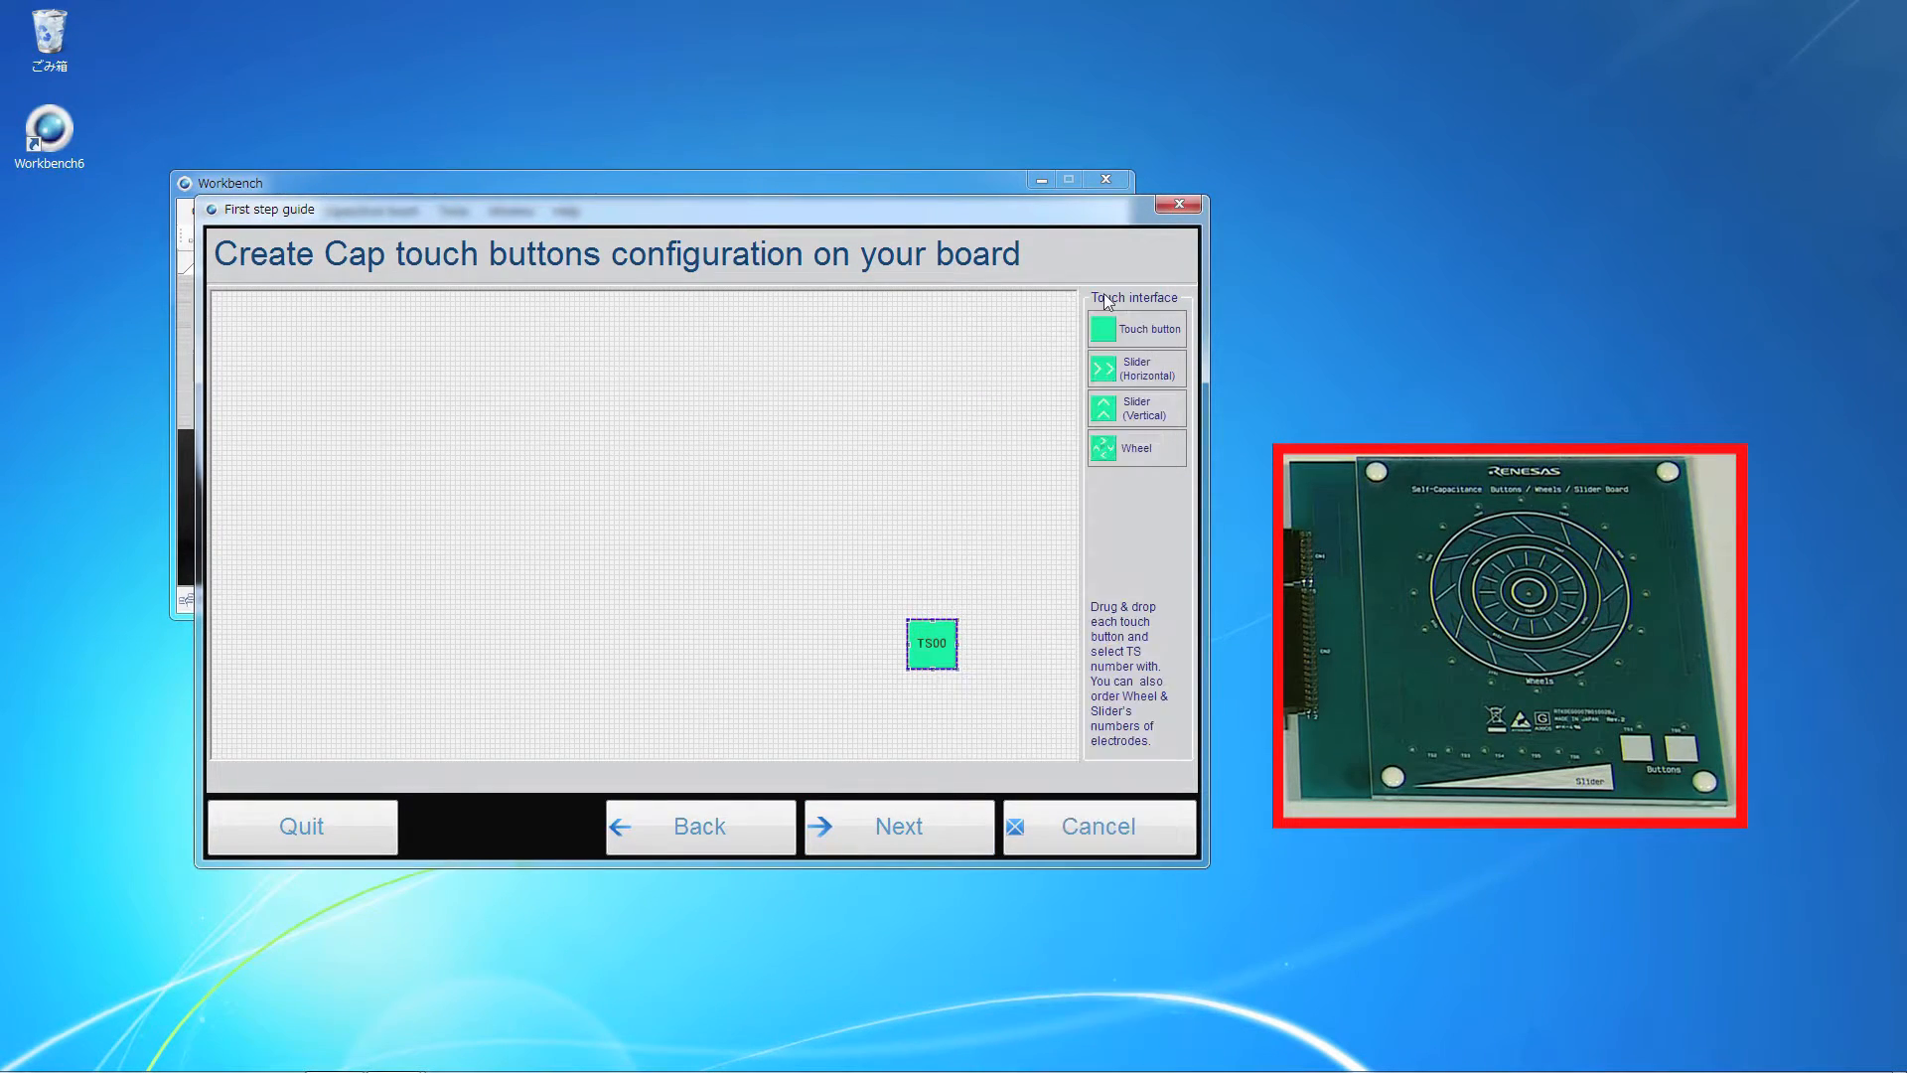
{"action": "left_click", "coordinate": [817, 619]}
Place a horizontal slider beside the touch buttons and set it up with 5 channels, assigned TS02 to TS06.
{"action": "left_click", "coordinate": [1110, 376]}
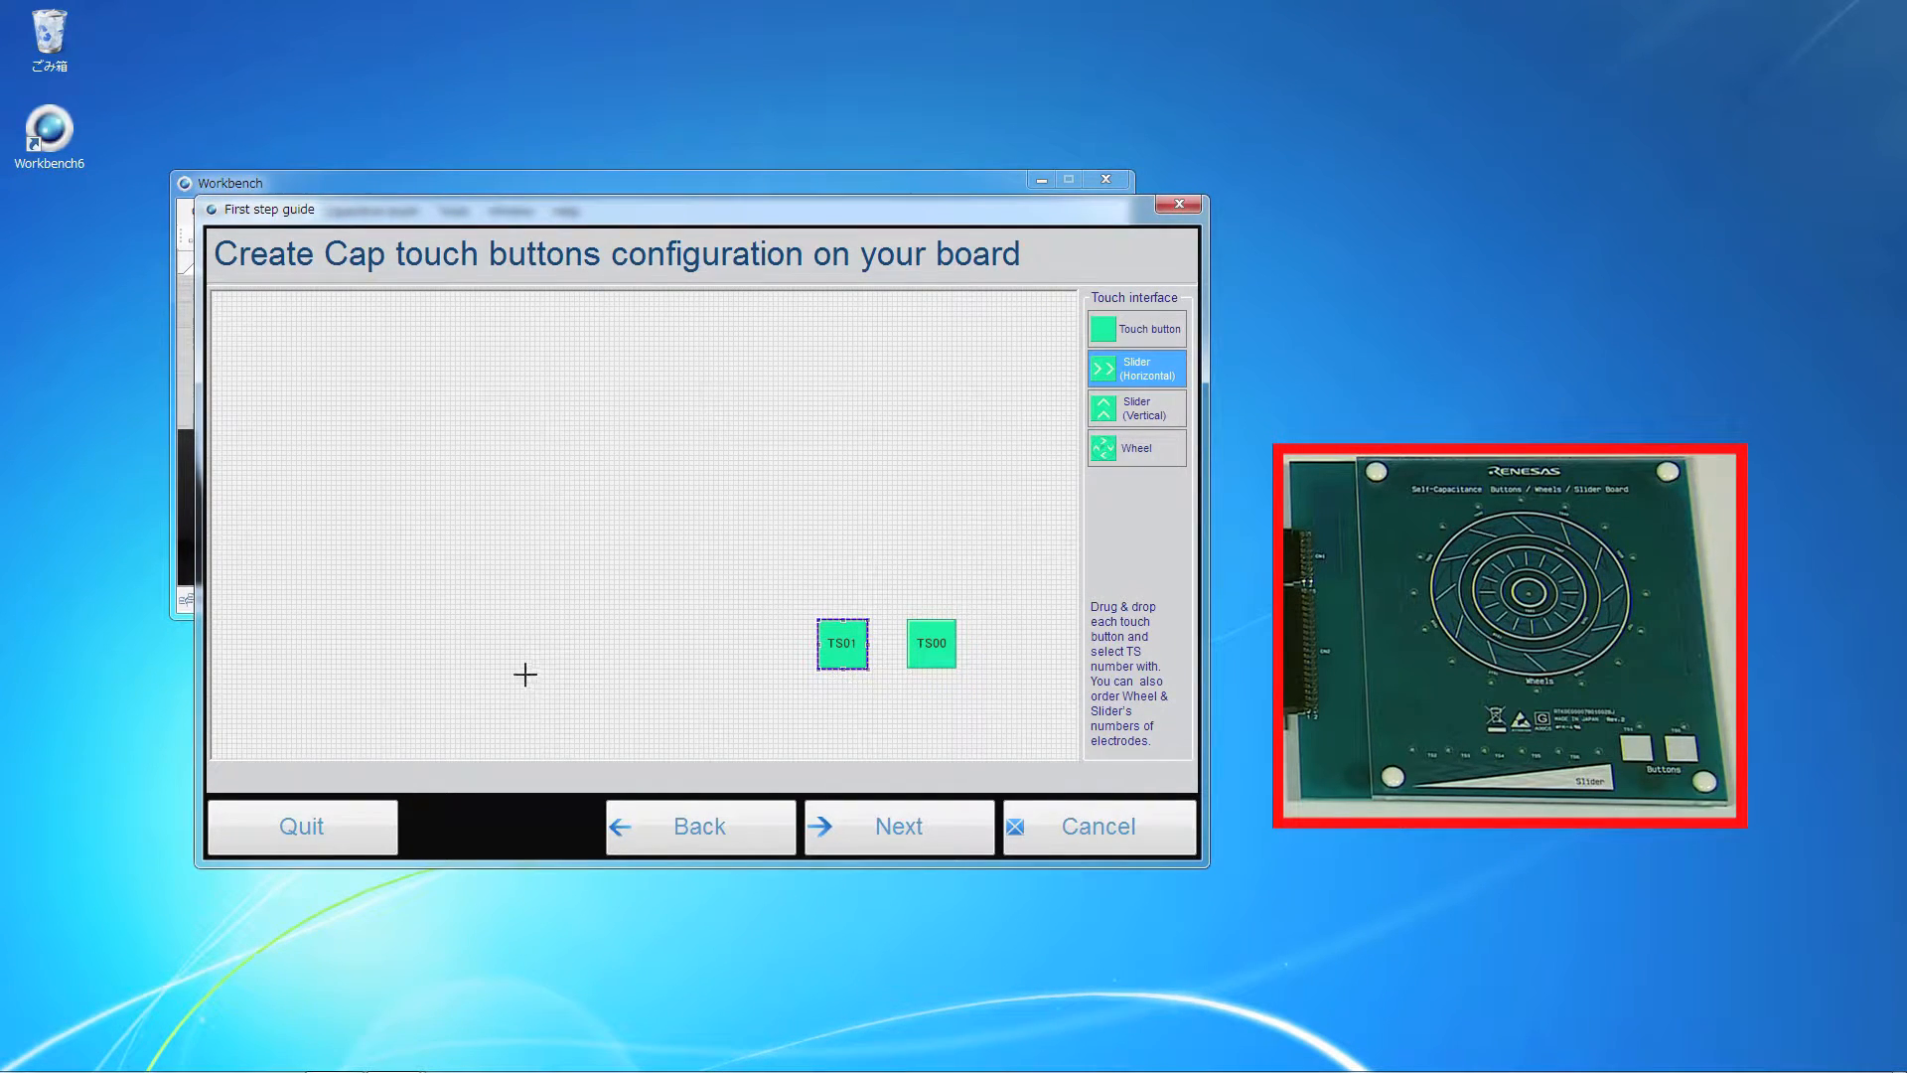
{"action": "left_click", "coordinate": [481, 658]}
{"action": "right_click", "coordinate": [616, 677]}
{"action": "left_click", "coordinate": [692, 695]}
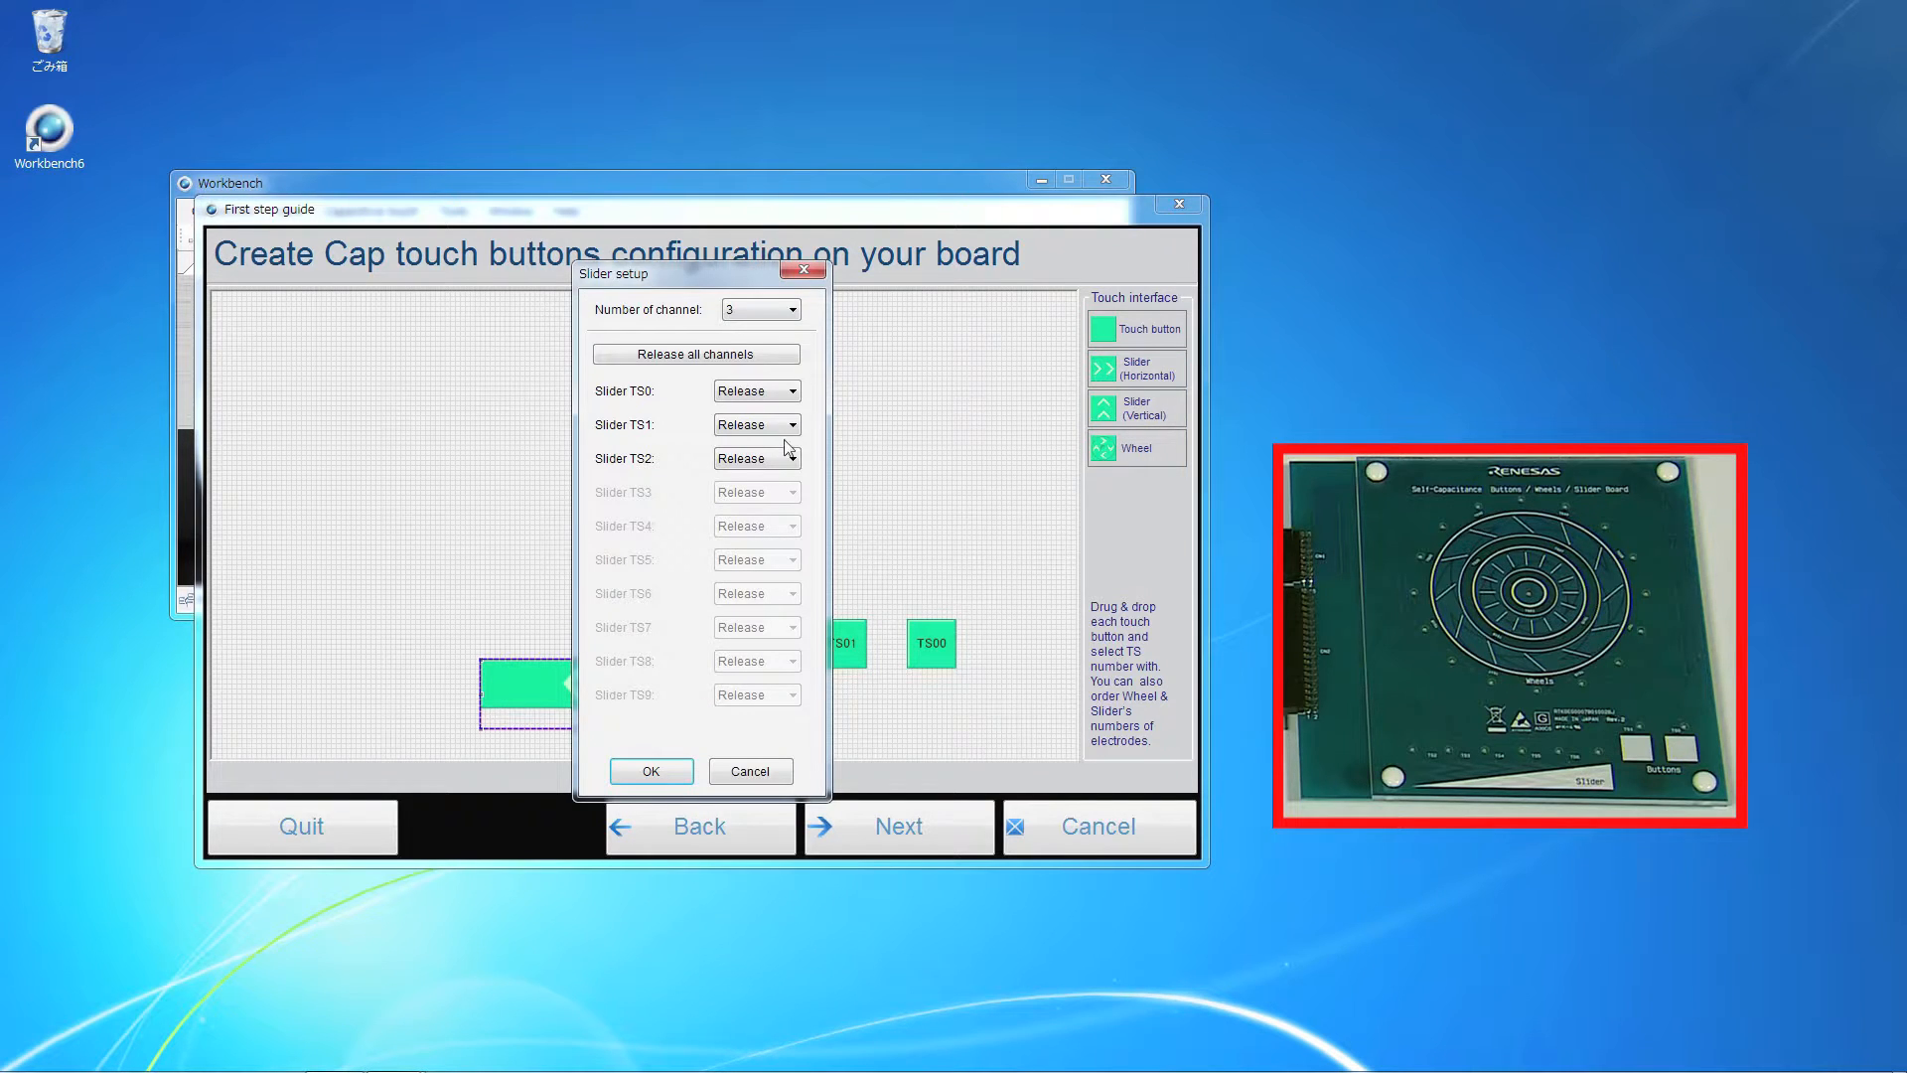
{"action": "left_click", "coordinate": [794, 312]}
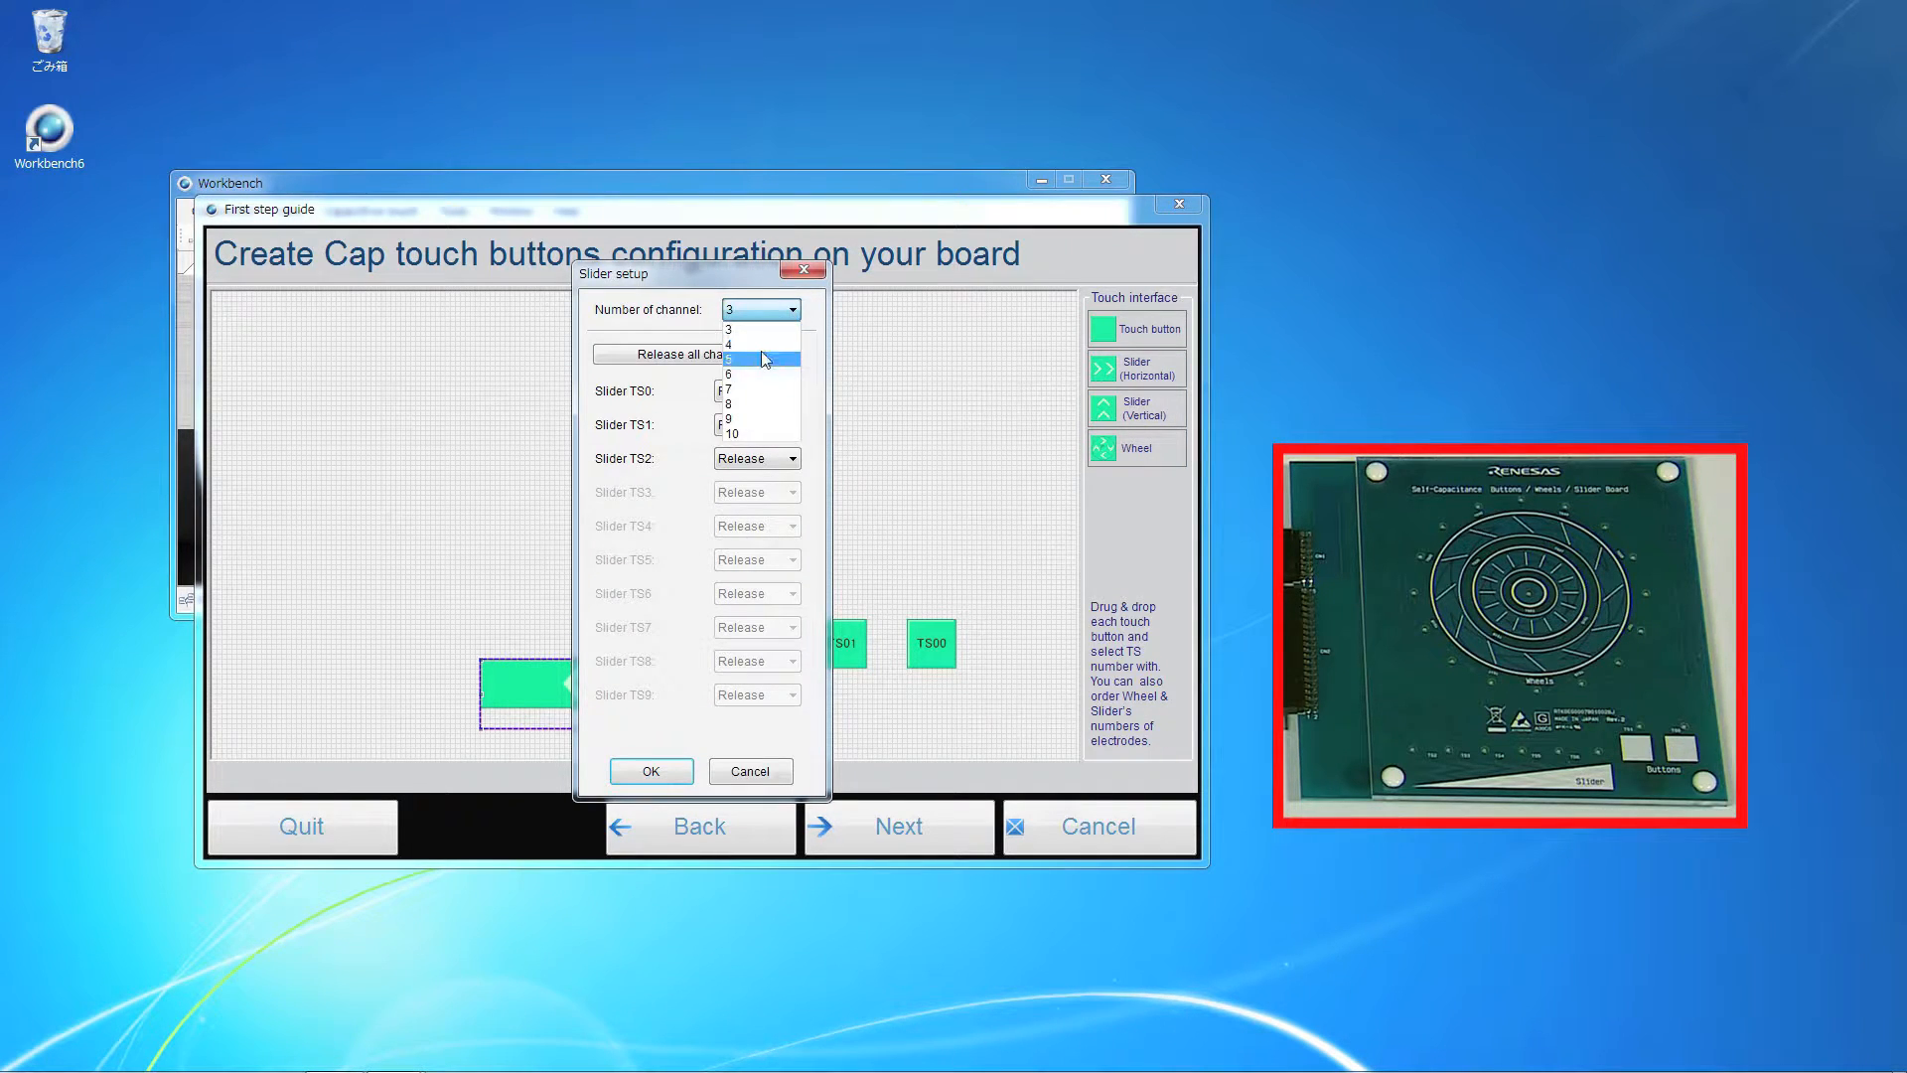
{"action": "left_click", "coordinate": [766, 359]}
{"action": "left_click", "coordinate": [757, 459]}
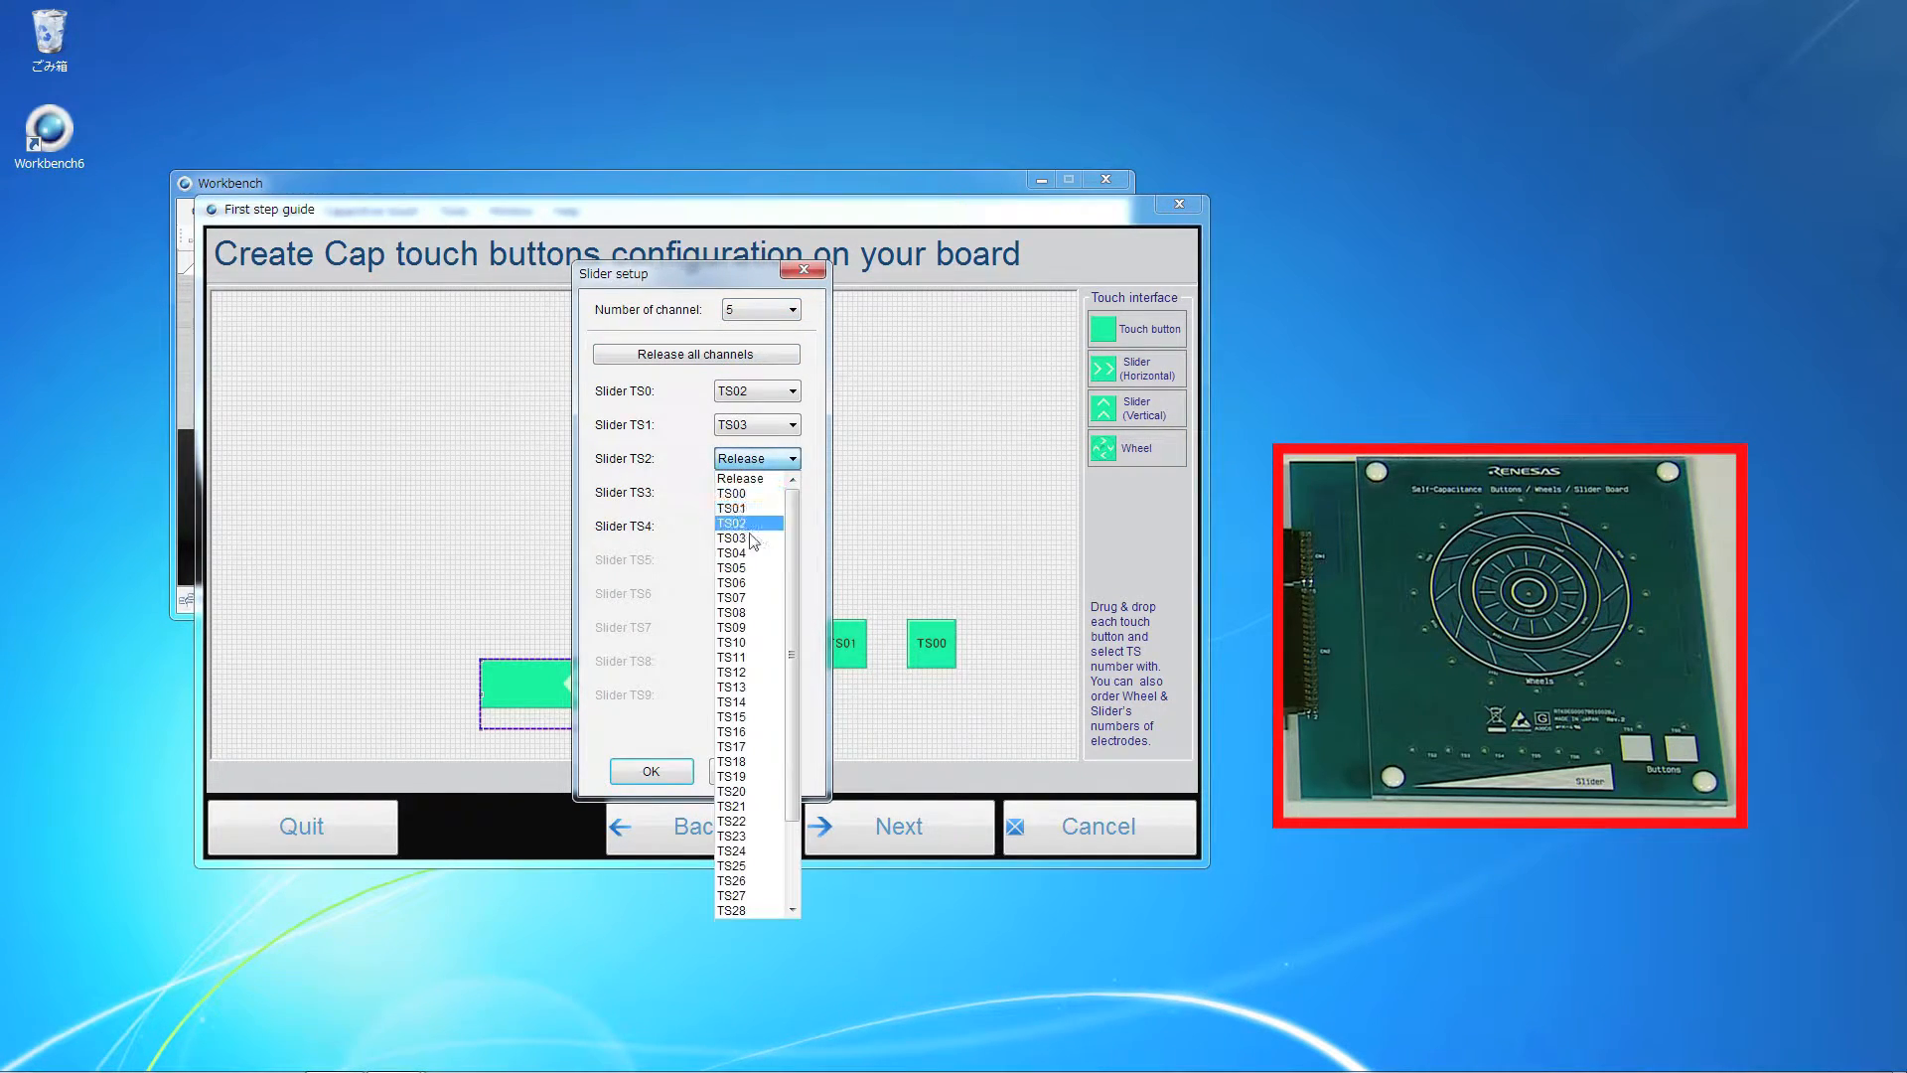
{"action": "left_click", "coordinate": [752, 554]}
{"action": "left_click", "coordinate": [753, 493]}
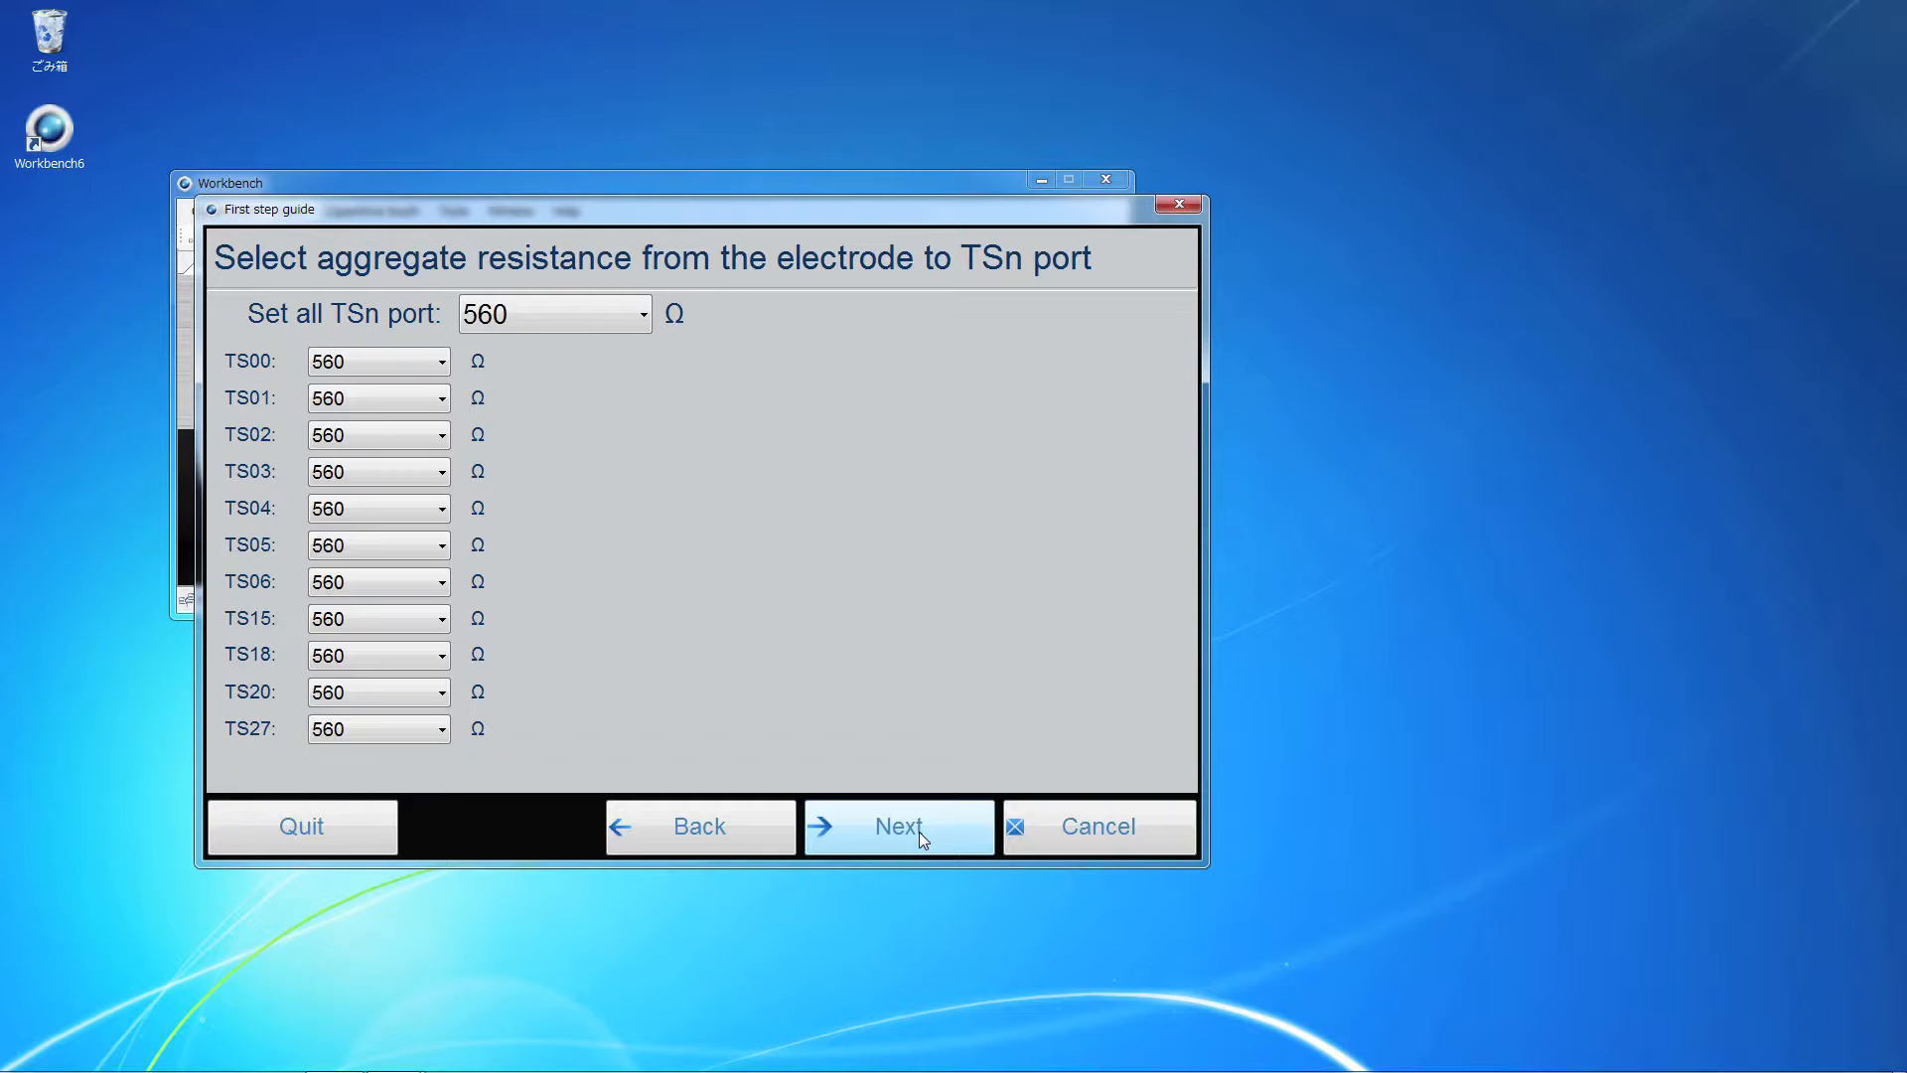
Accept 560 Ω resistance for all TSn ports and run the target board startup.
{"action": "left_click", "coordinate": [920, 832]}
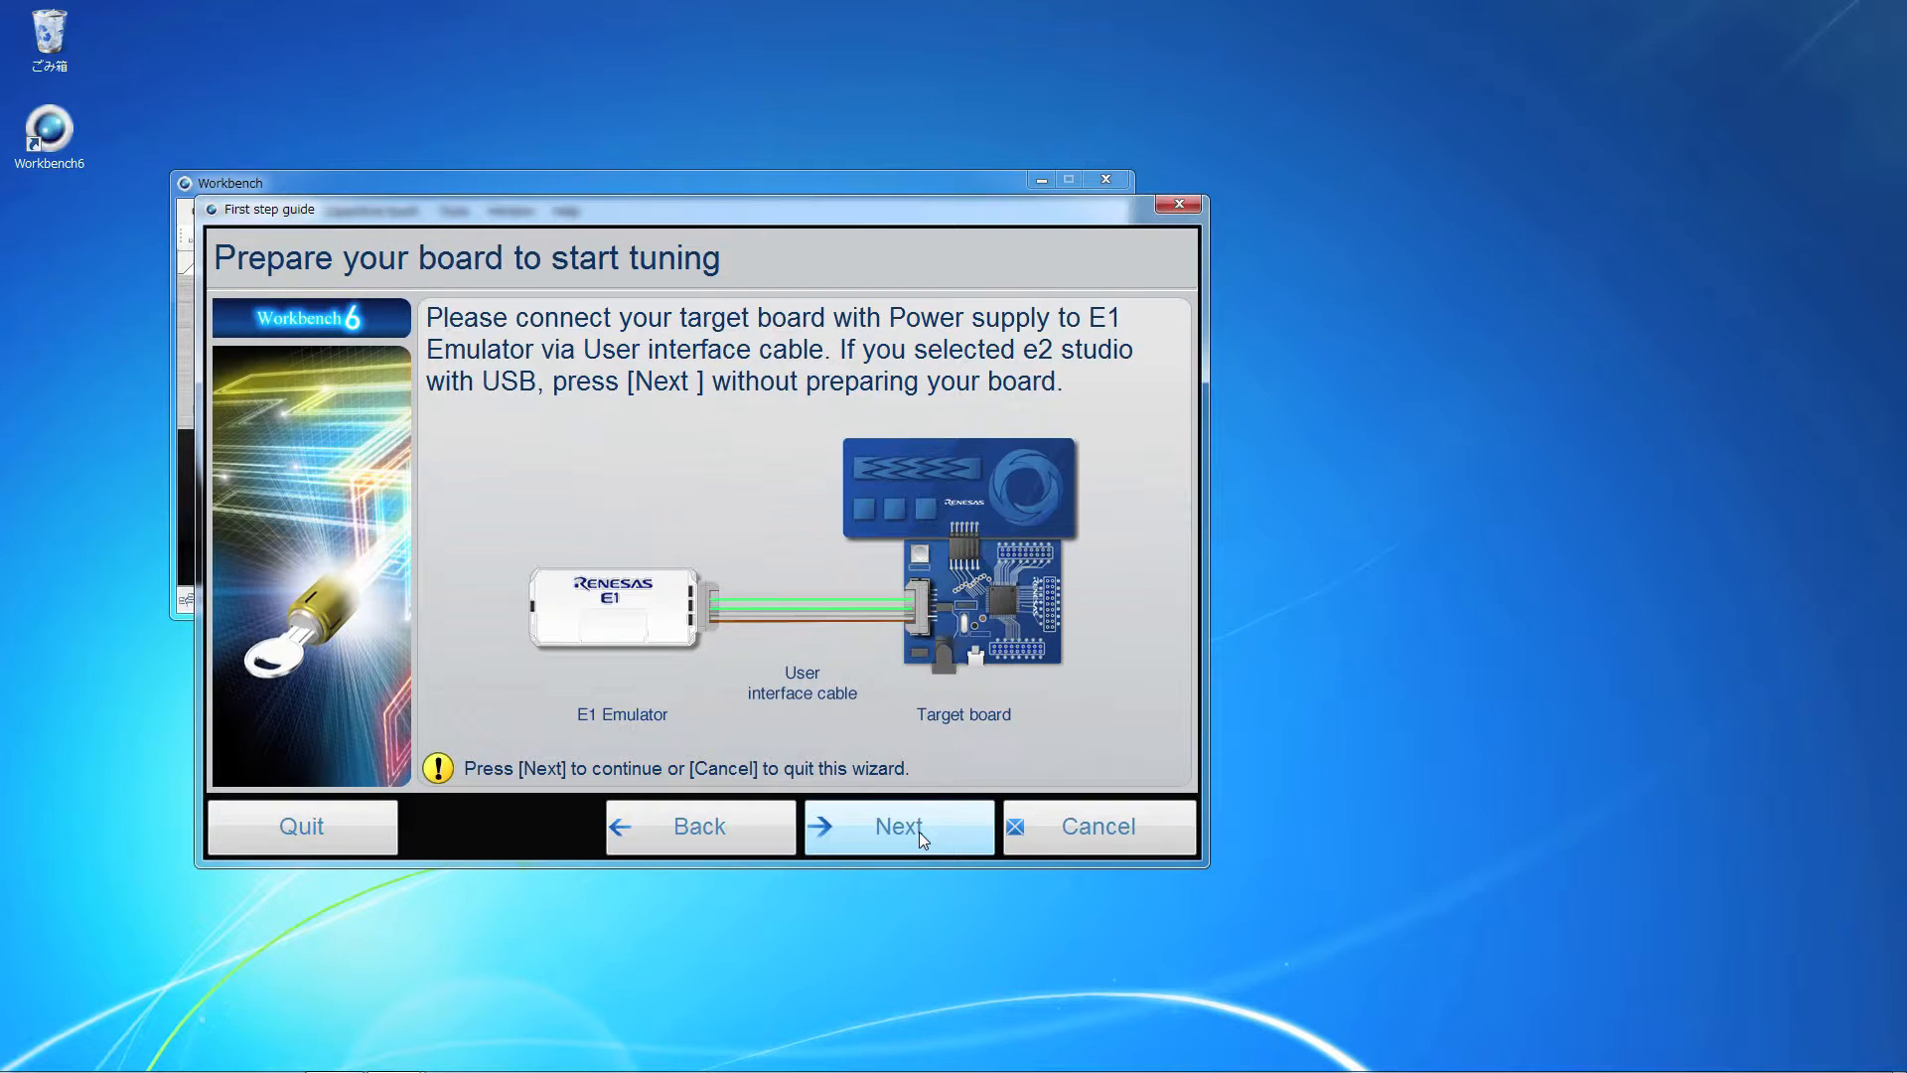
{"action": "left_click", "coordinate": [920, 831]}
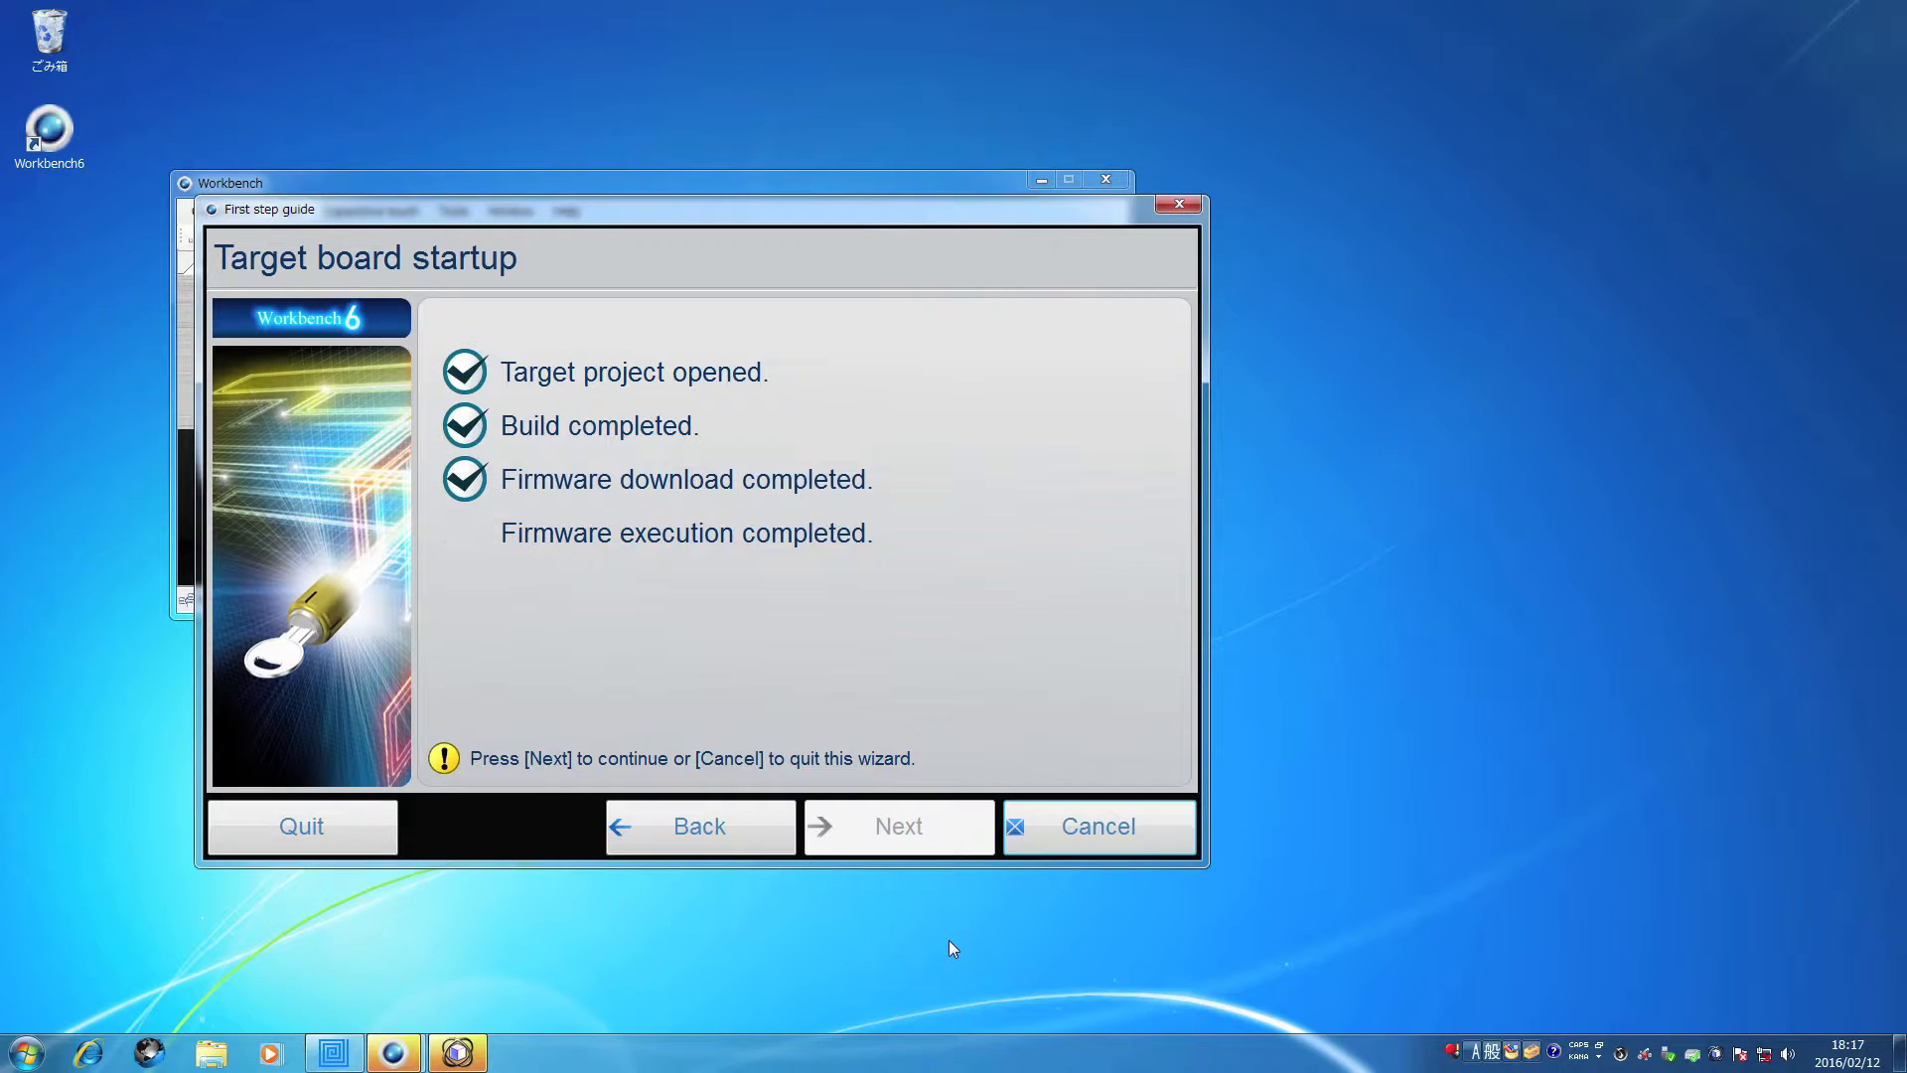
{"action": "left_click", "coordinate": [940, 830]}
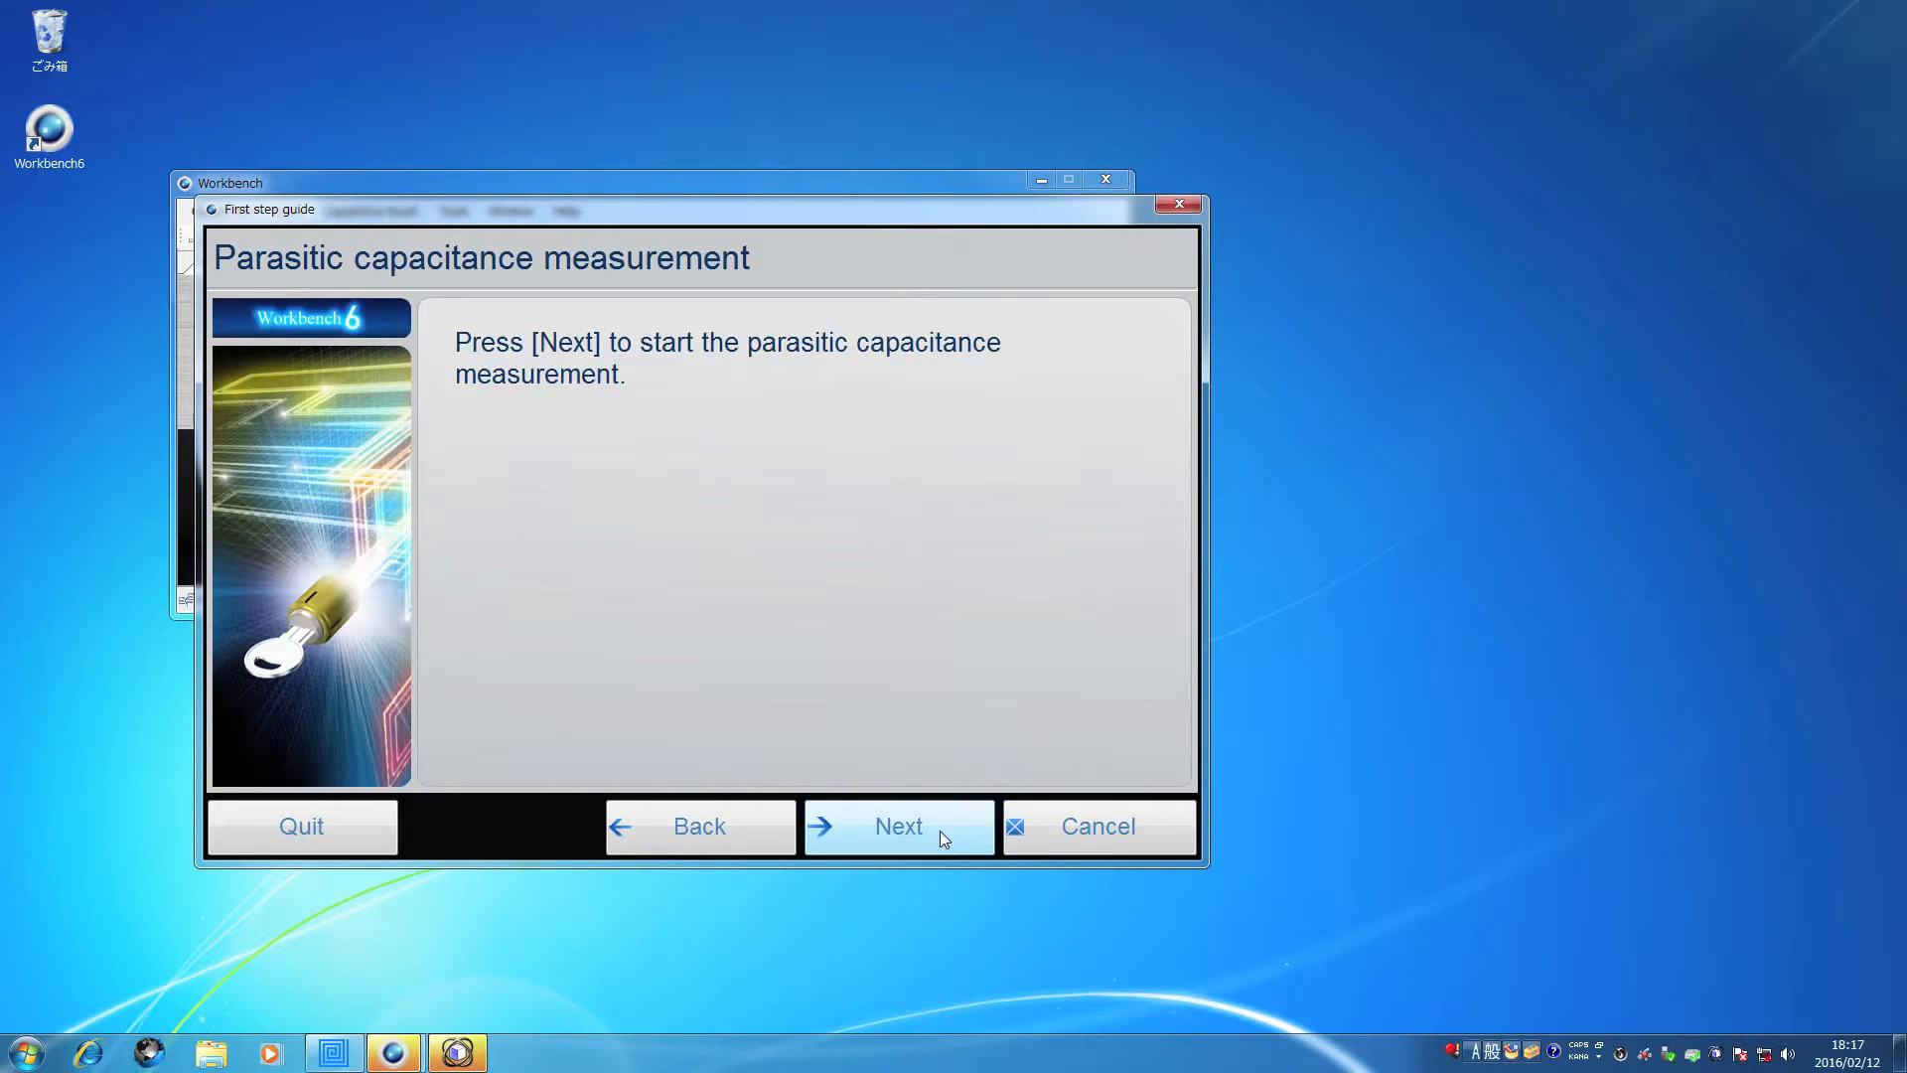
Run the parasitic capacitance measurement and the offset current tuning, accepting the results of both.
{"action": "left_click", "coordinate": [940, 834]}
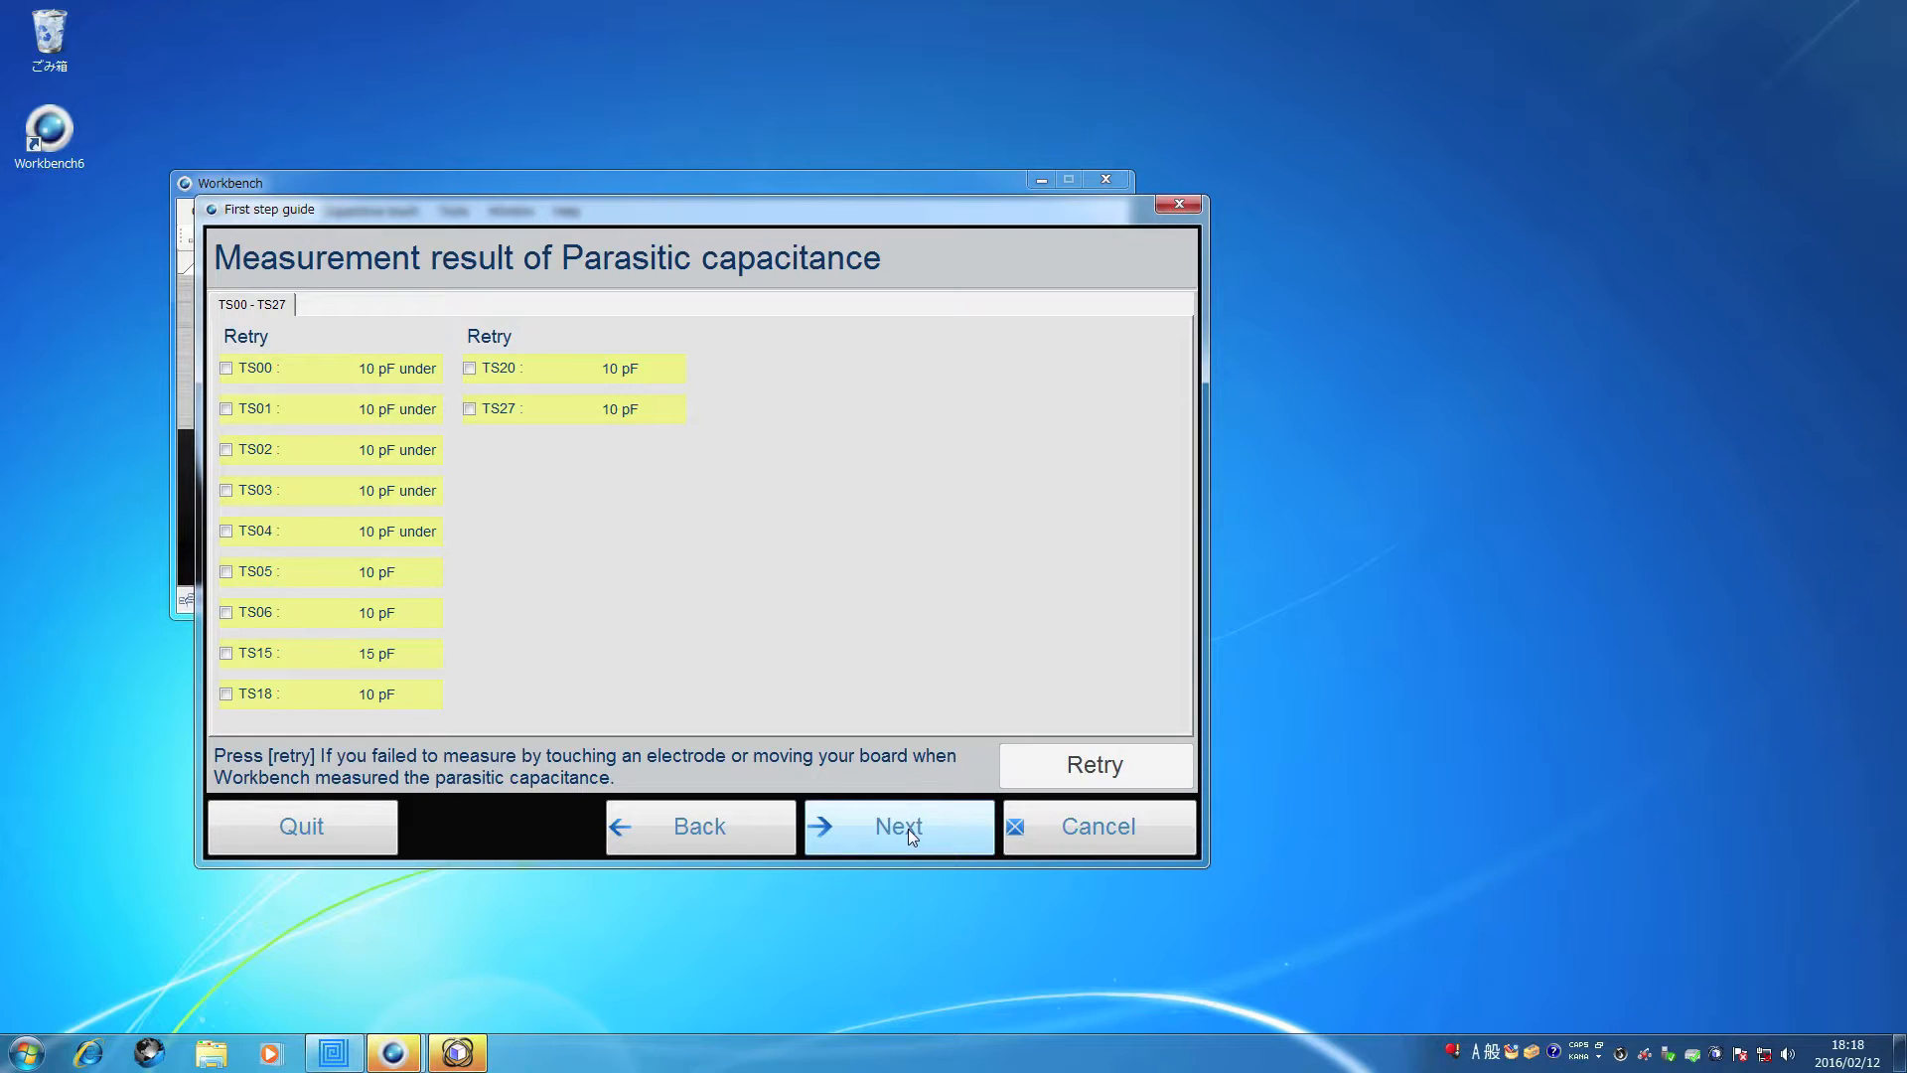
{"action": "left_click", "coordinate": [908, 829]}
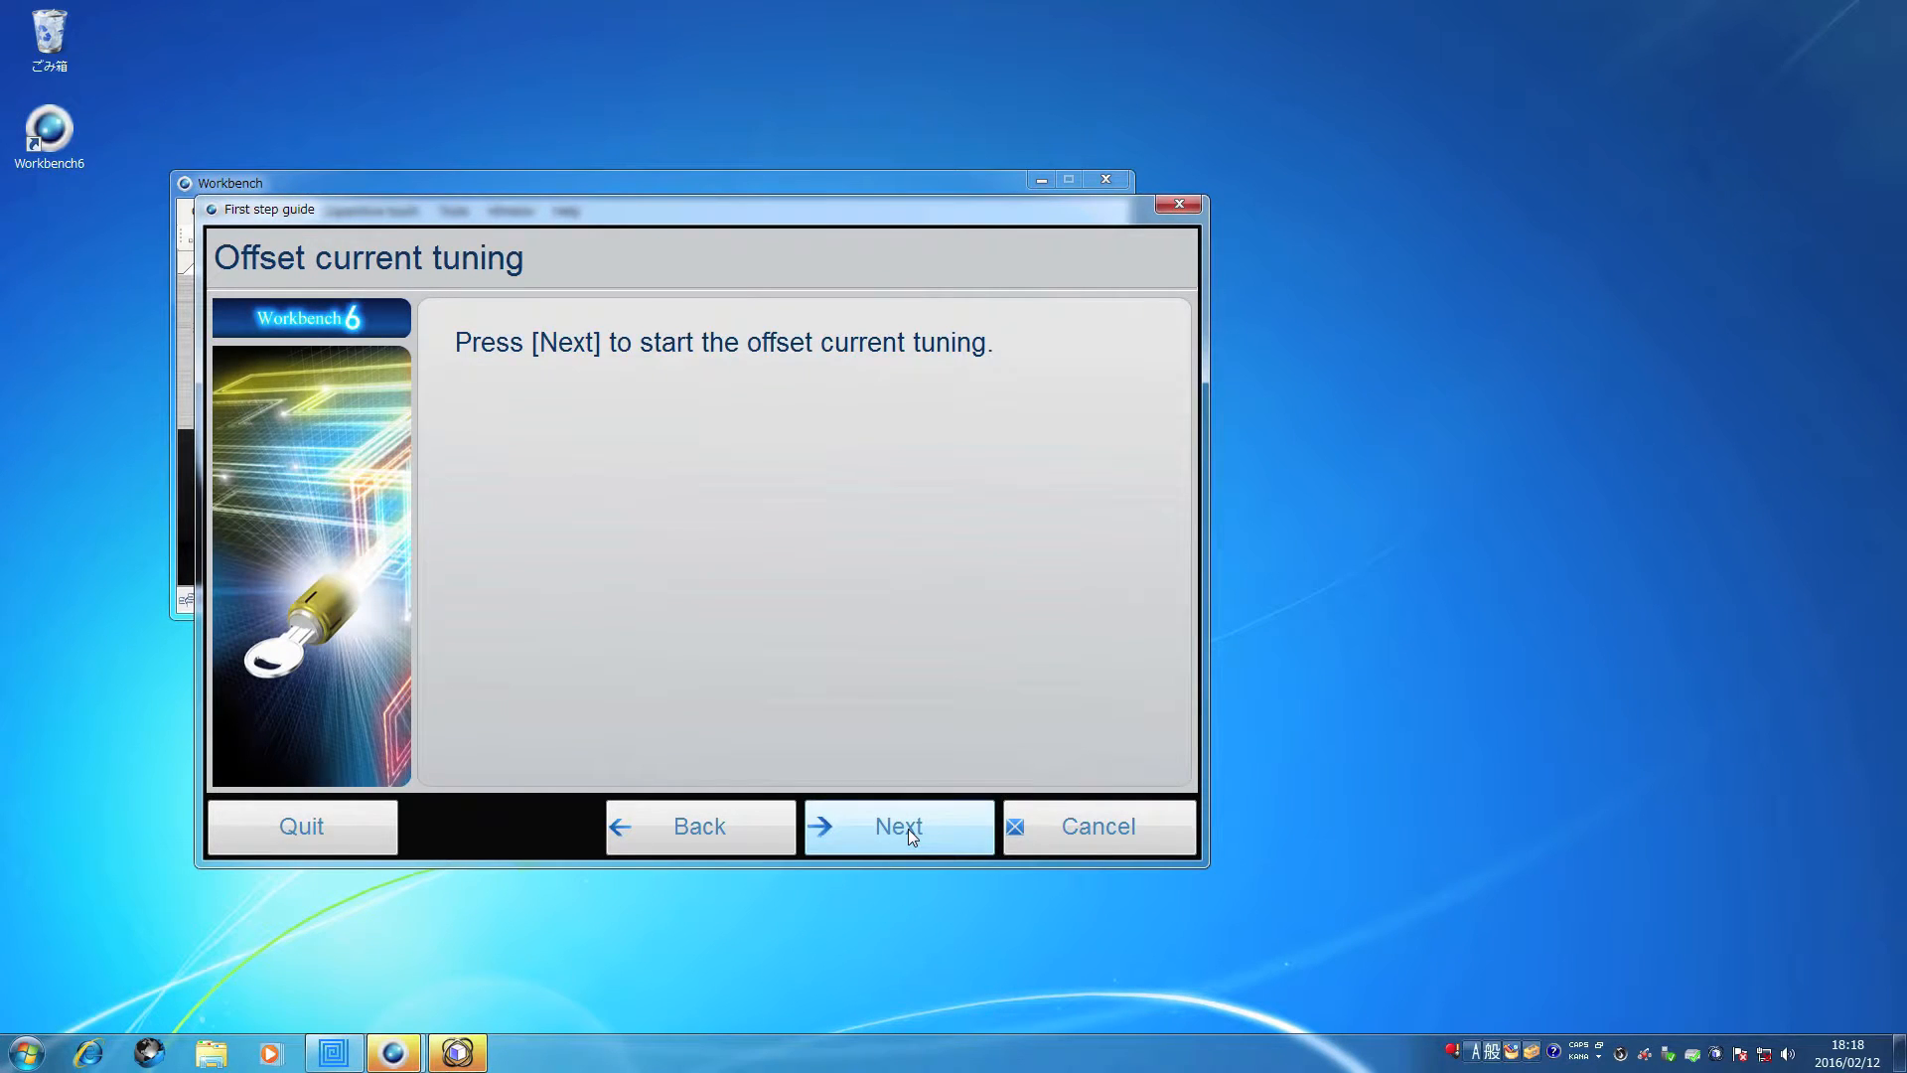
{"action": "left_click", "coordinate": [908, 828]}
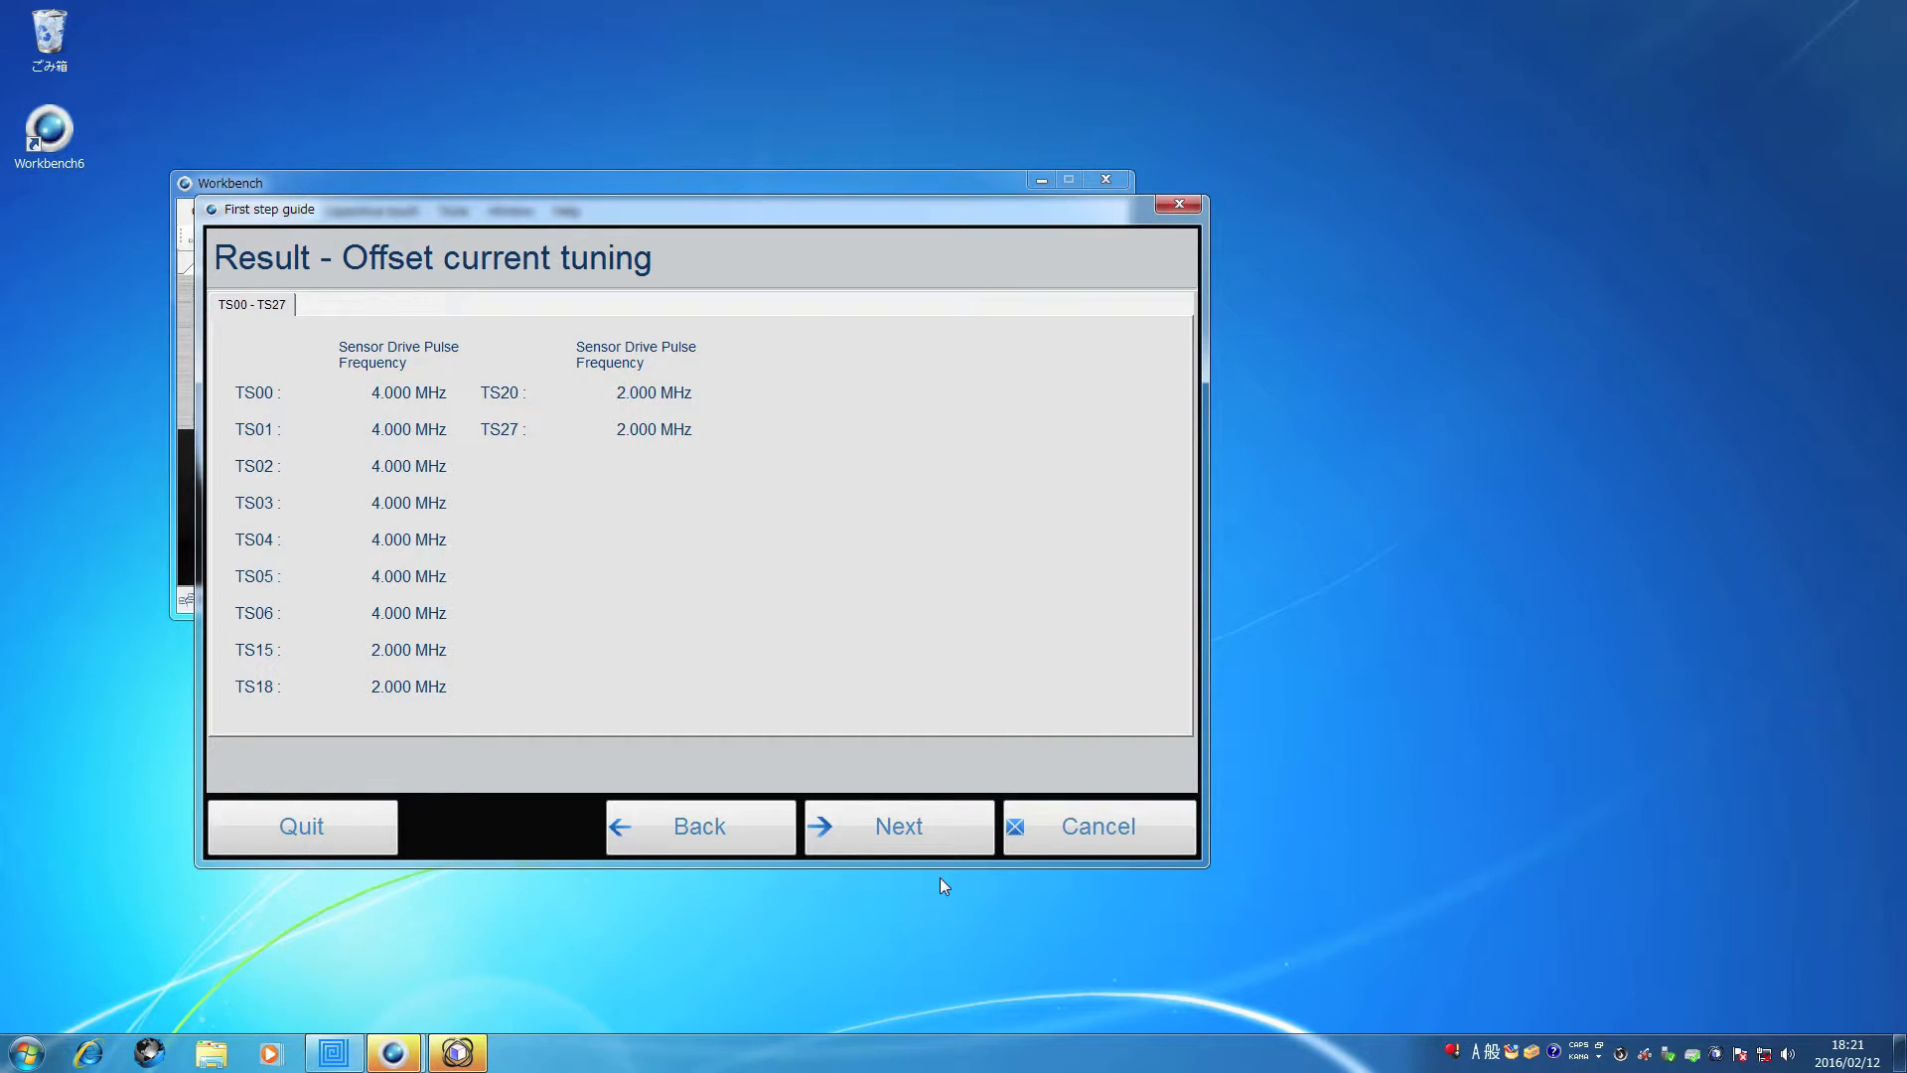
{"action": "left_click", "coordinate": [909, 832]}
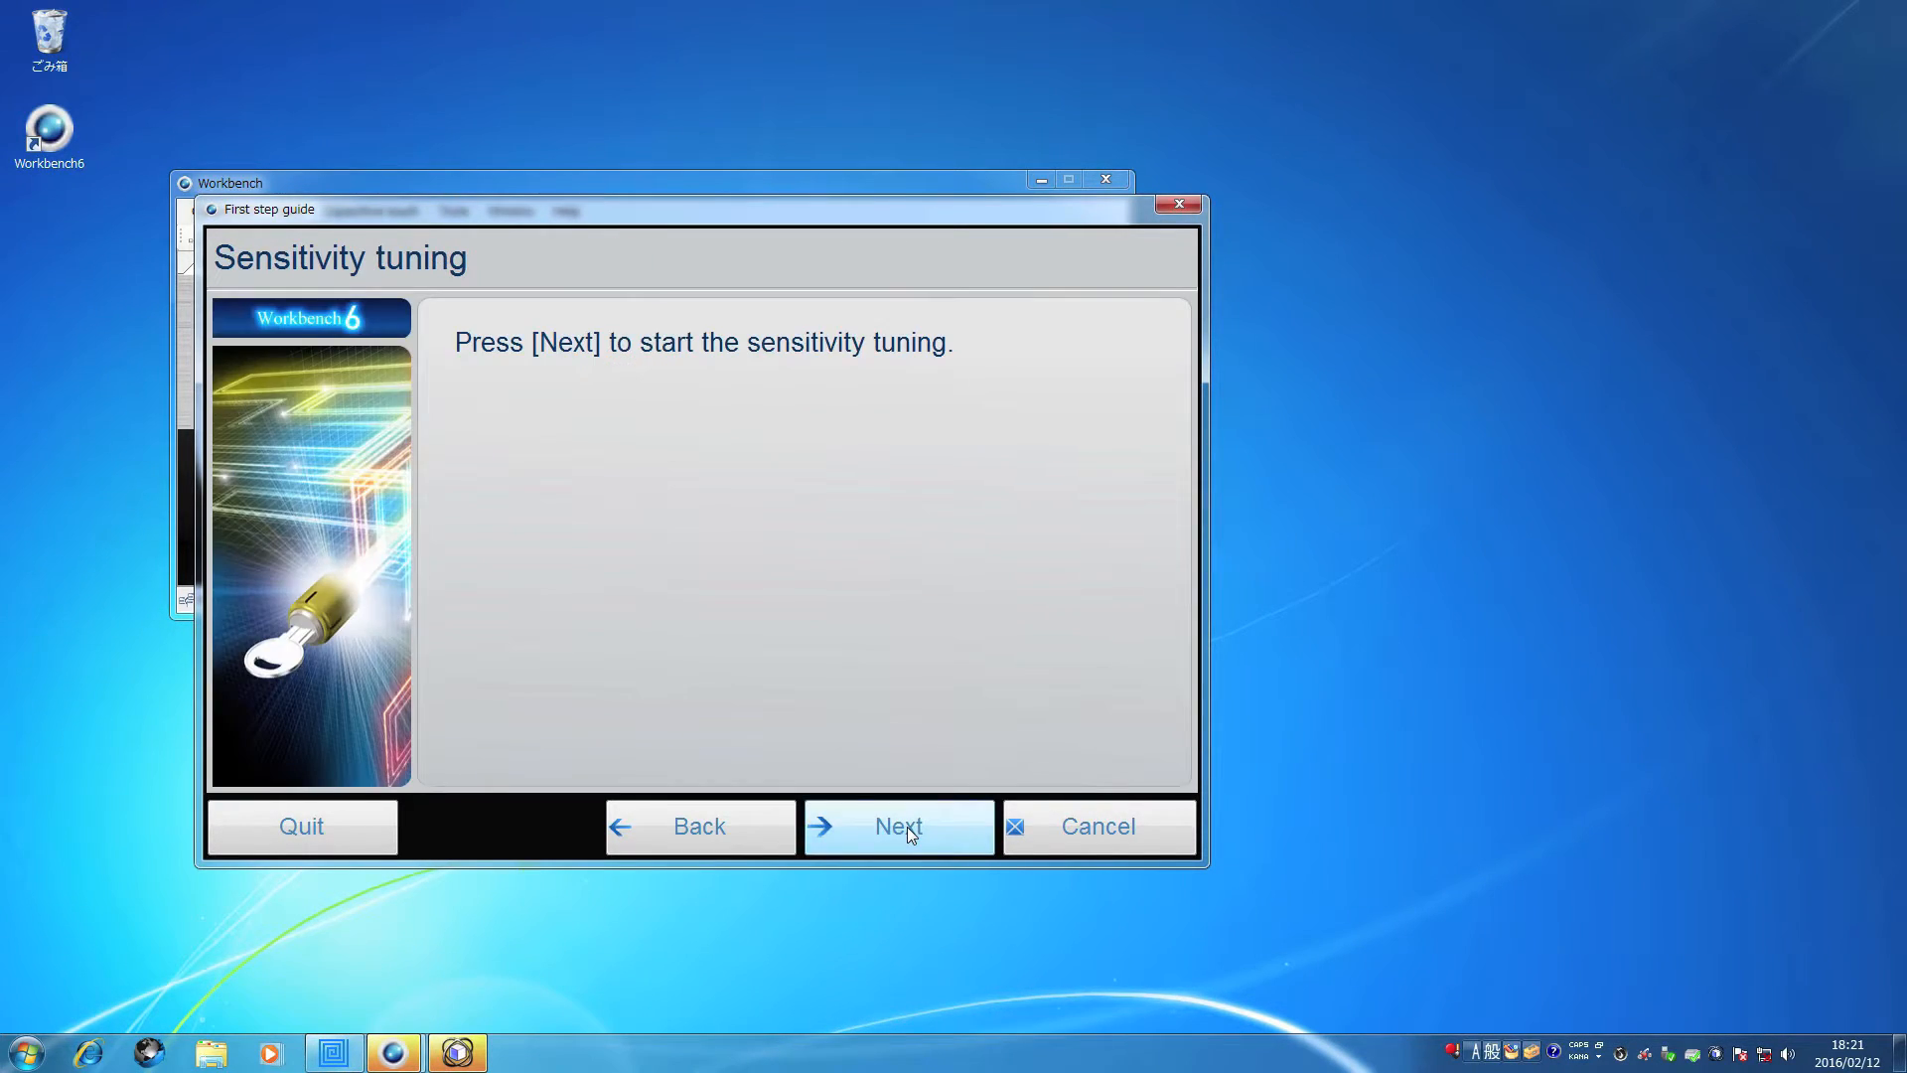
Start the sensitivity tuning and record the usual and maximum touch capacitance for button TS00.
{"action": "left_click", "coordinate": [908, 826]}
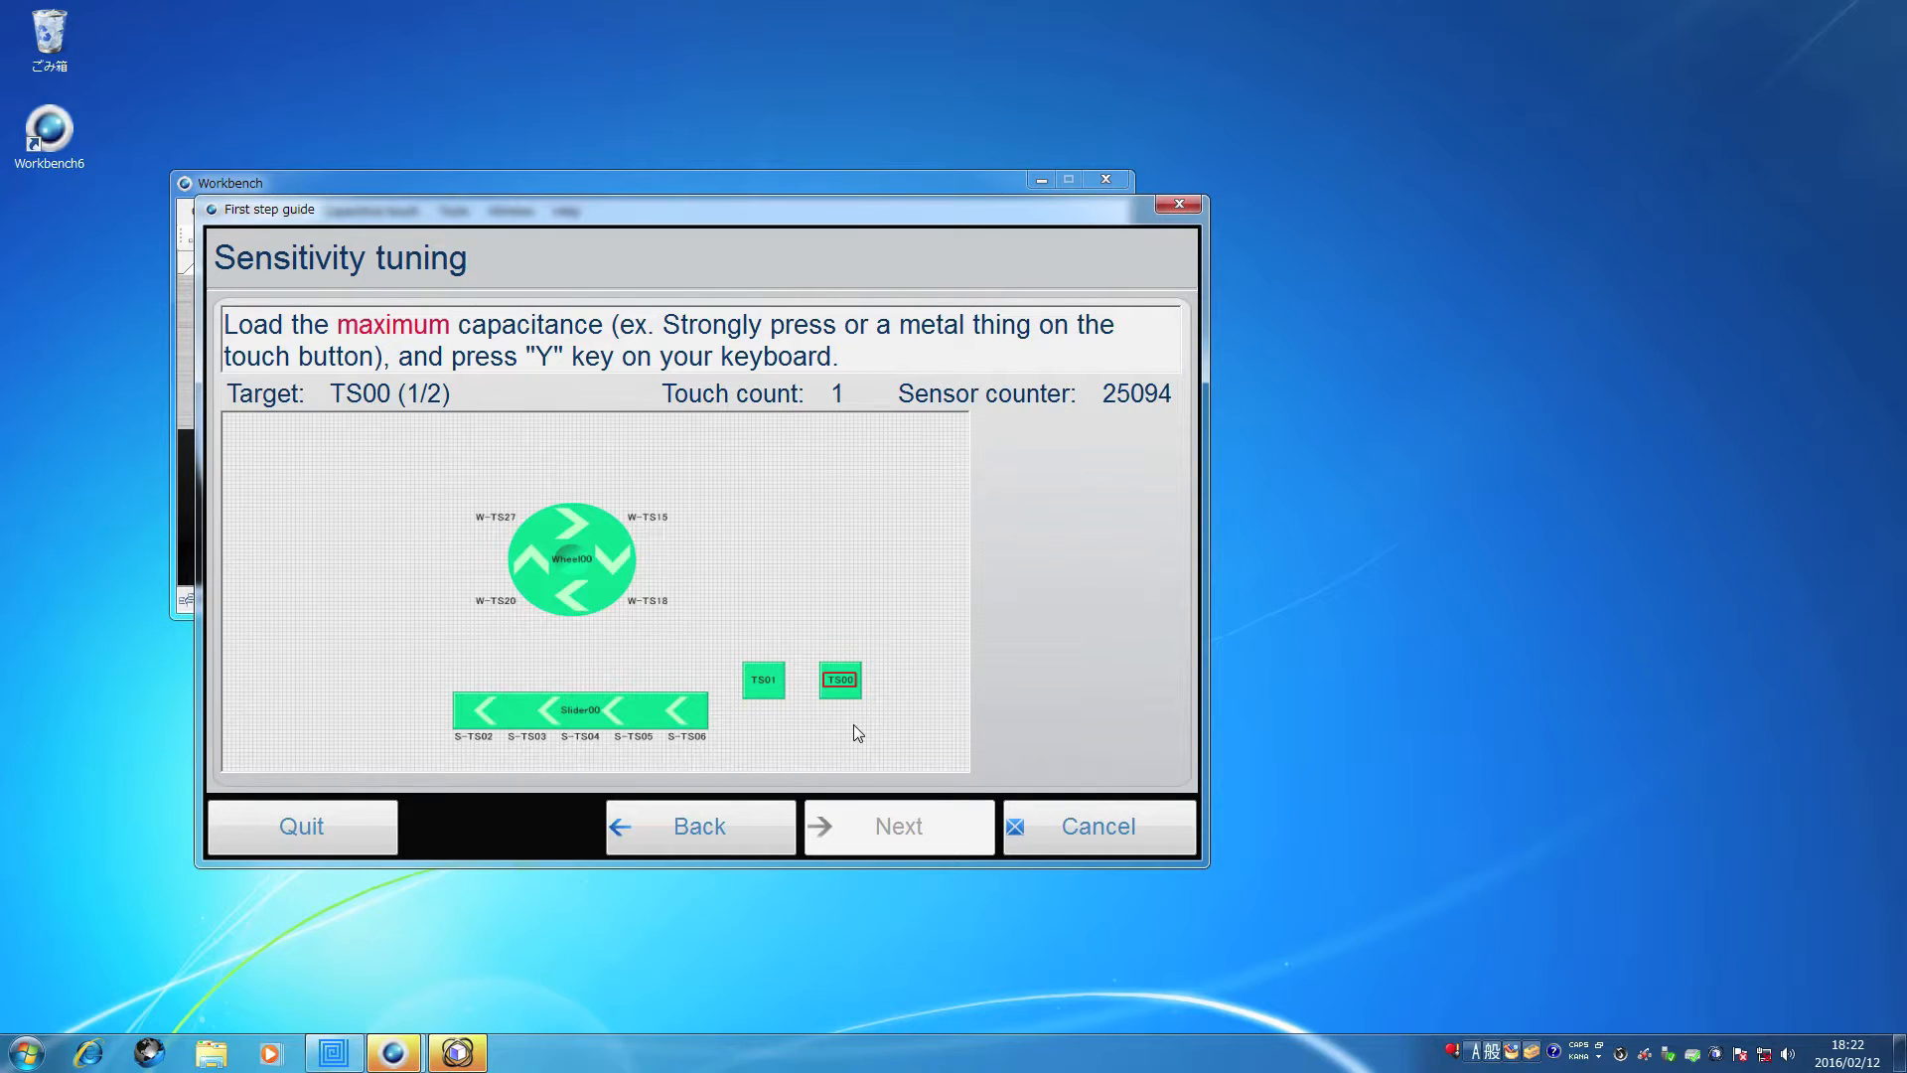
{"action": "key", "text": "y"}
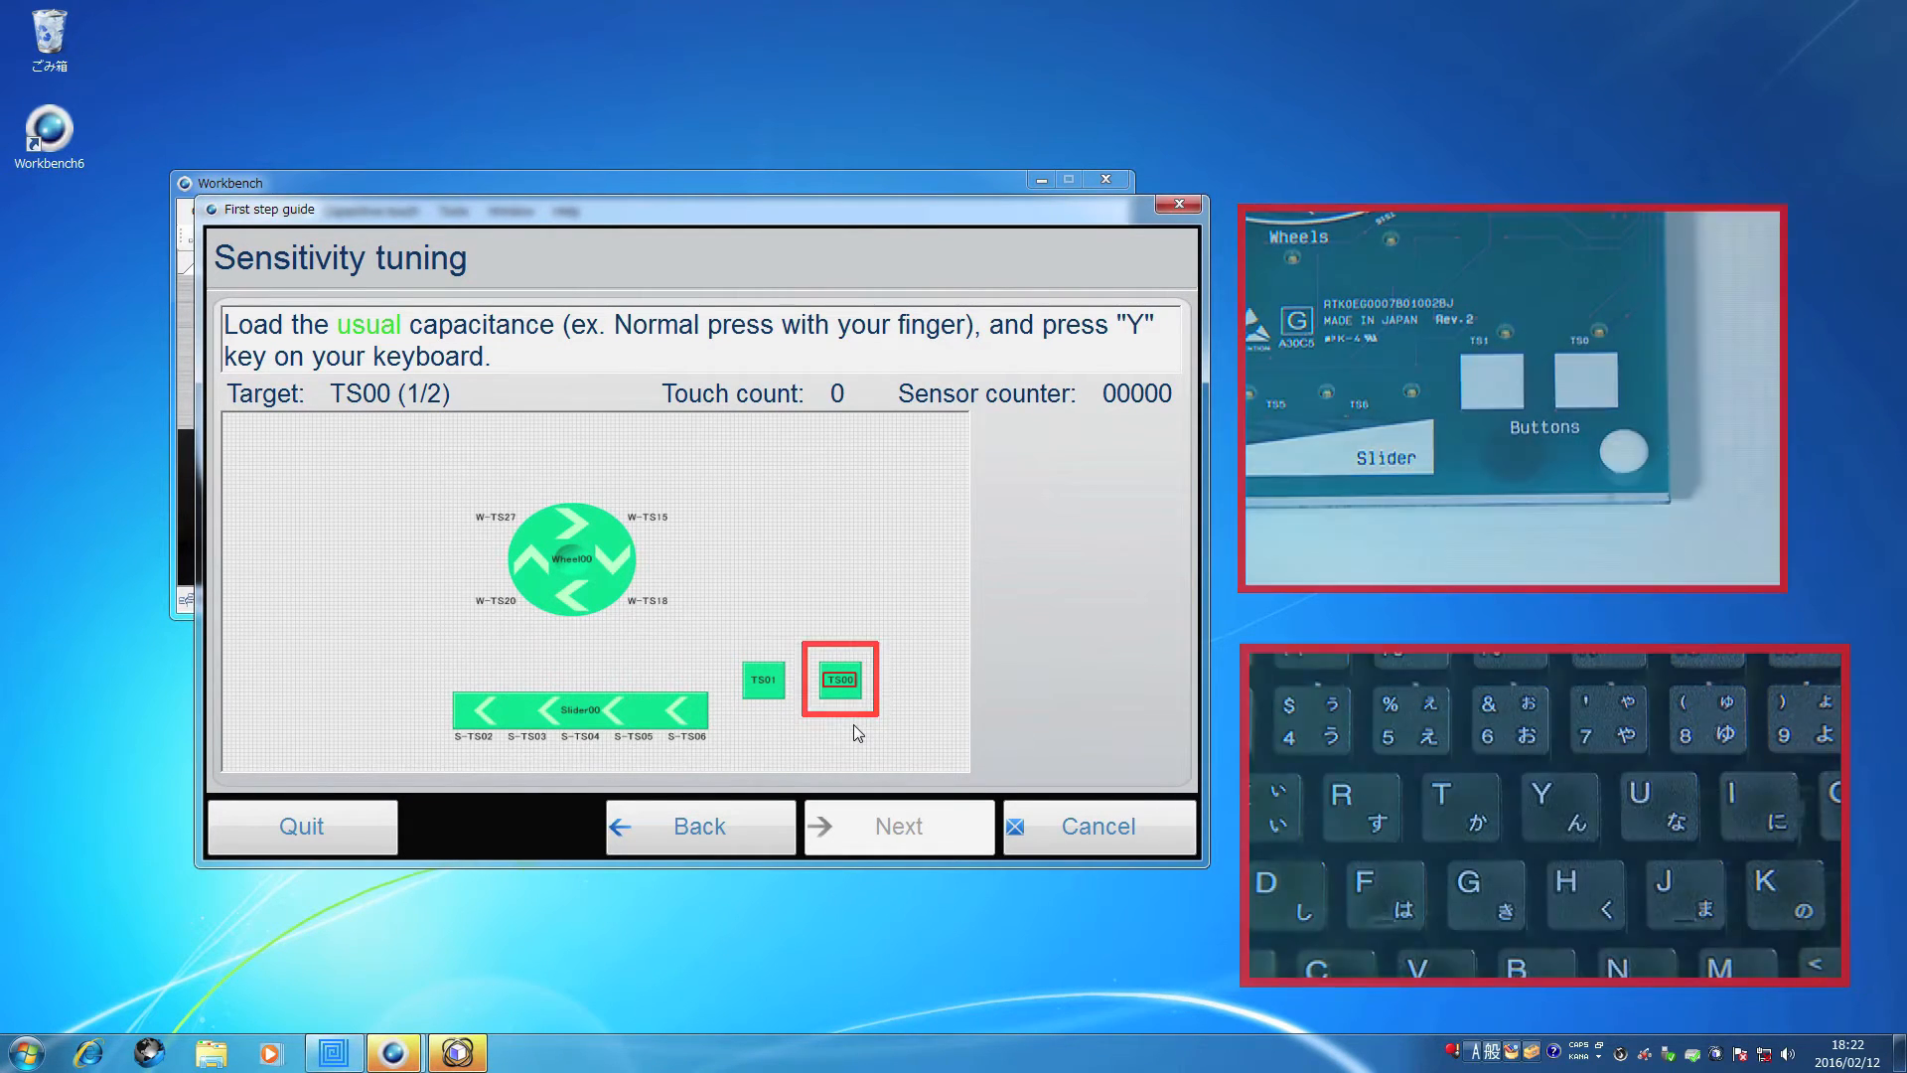
{"action": "key", "text": "y"}
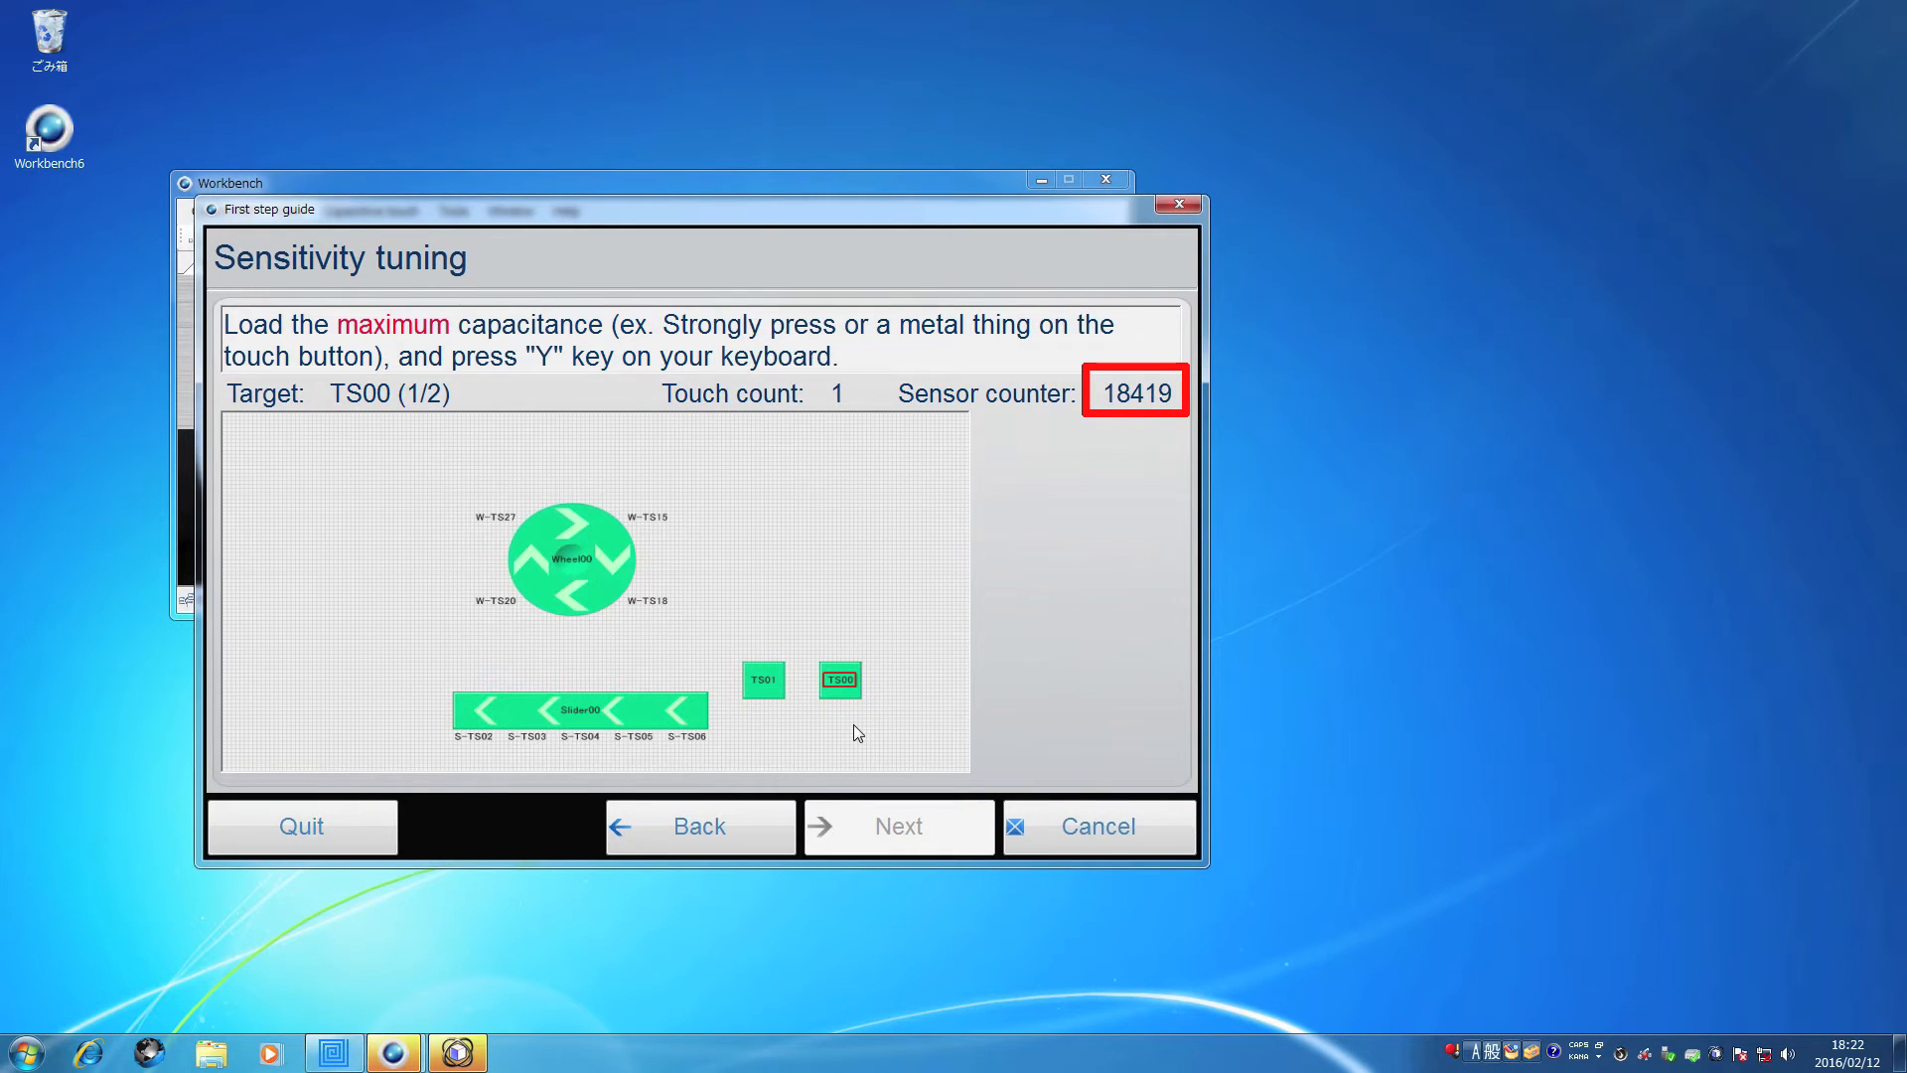
{"action": "key", "text": "y"}
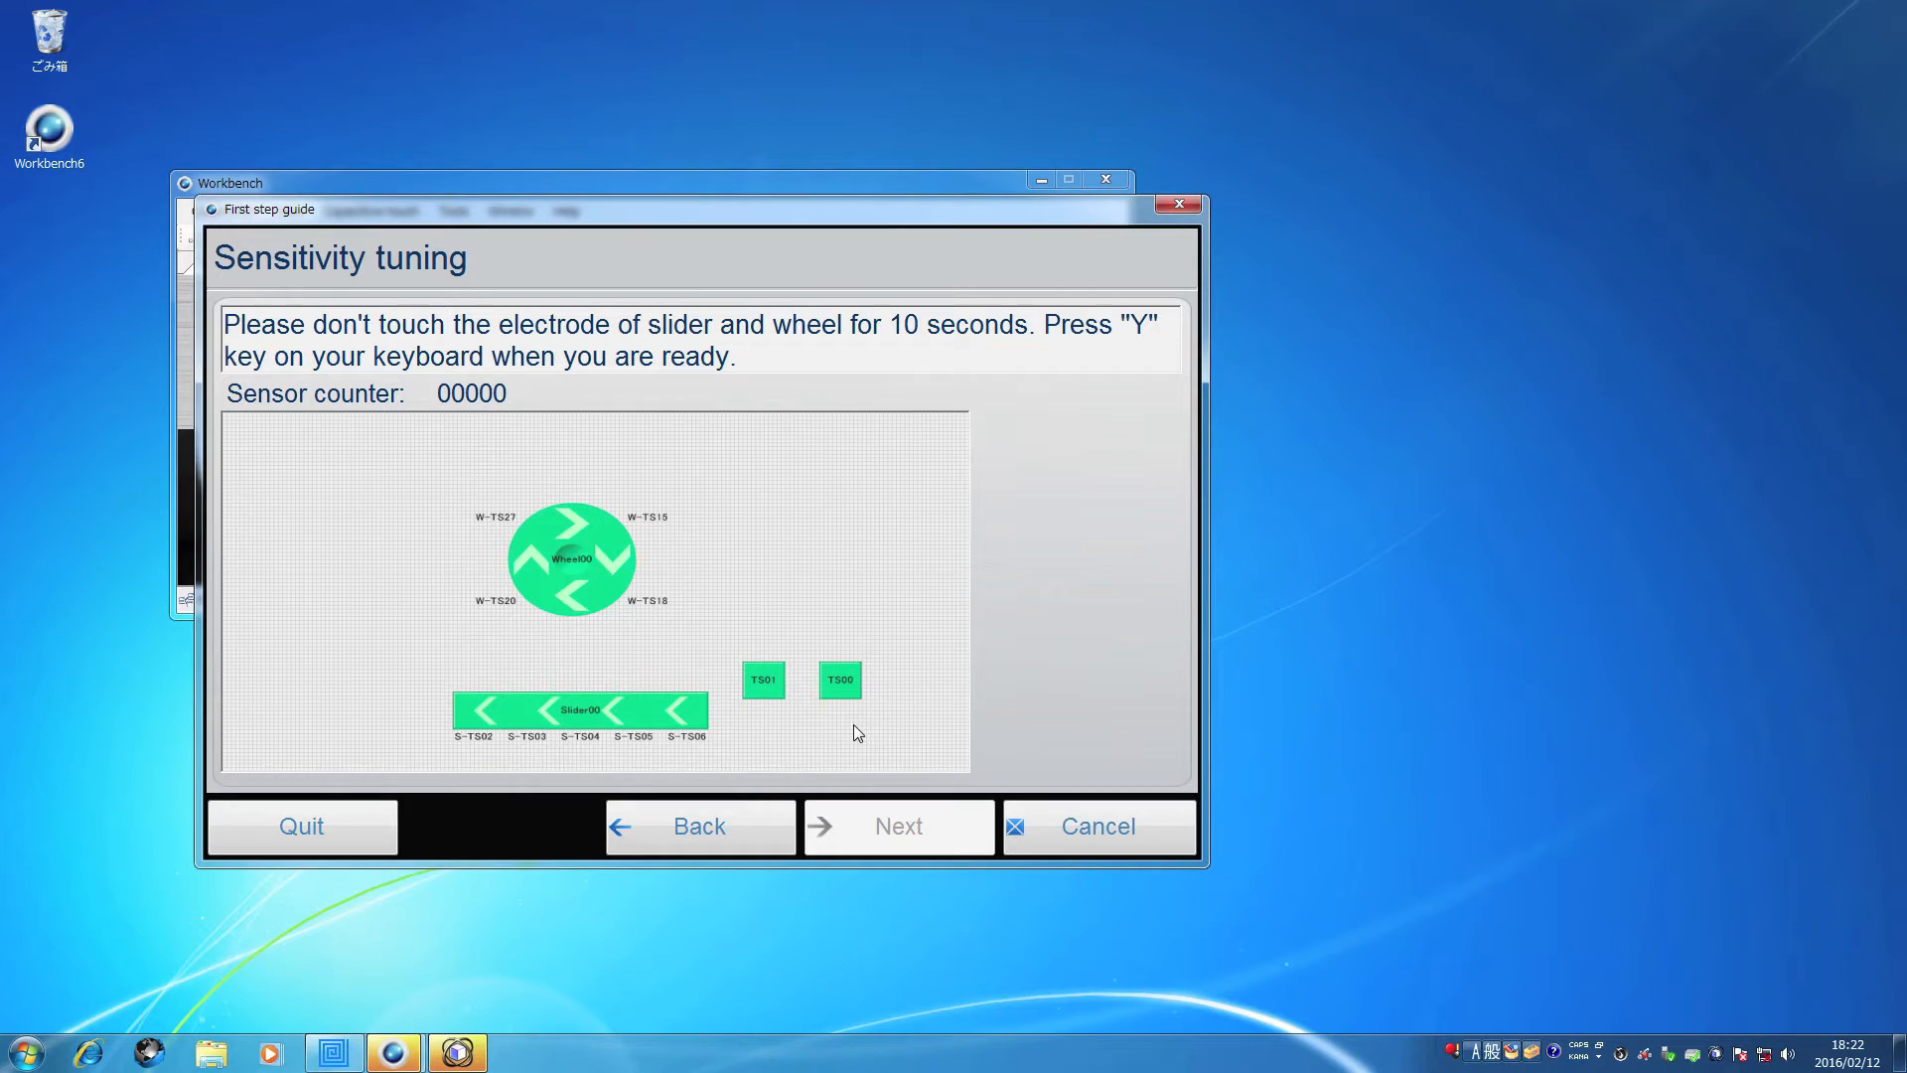
Run the untouched measurement for the slider and wheel, and complete the sensitivity tuning of Slider00 and Wheel00.
{"action": "key", "text": "y"}
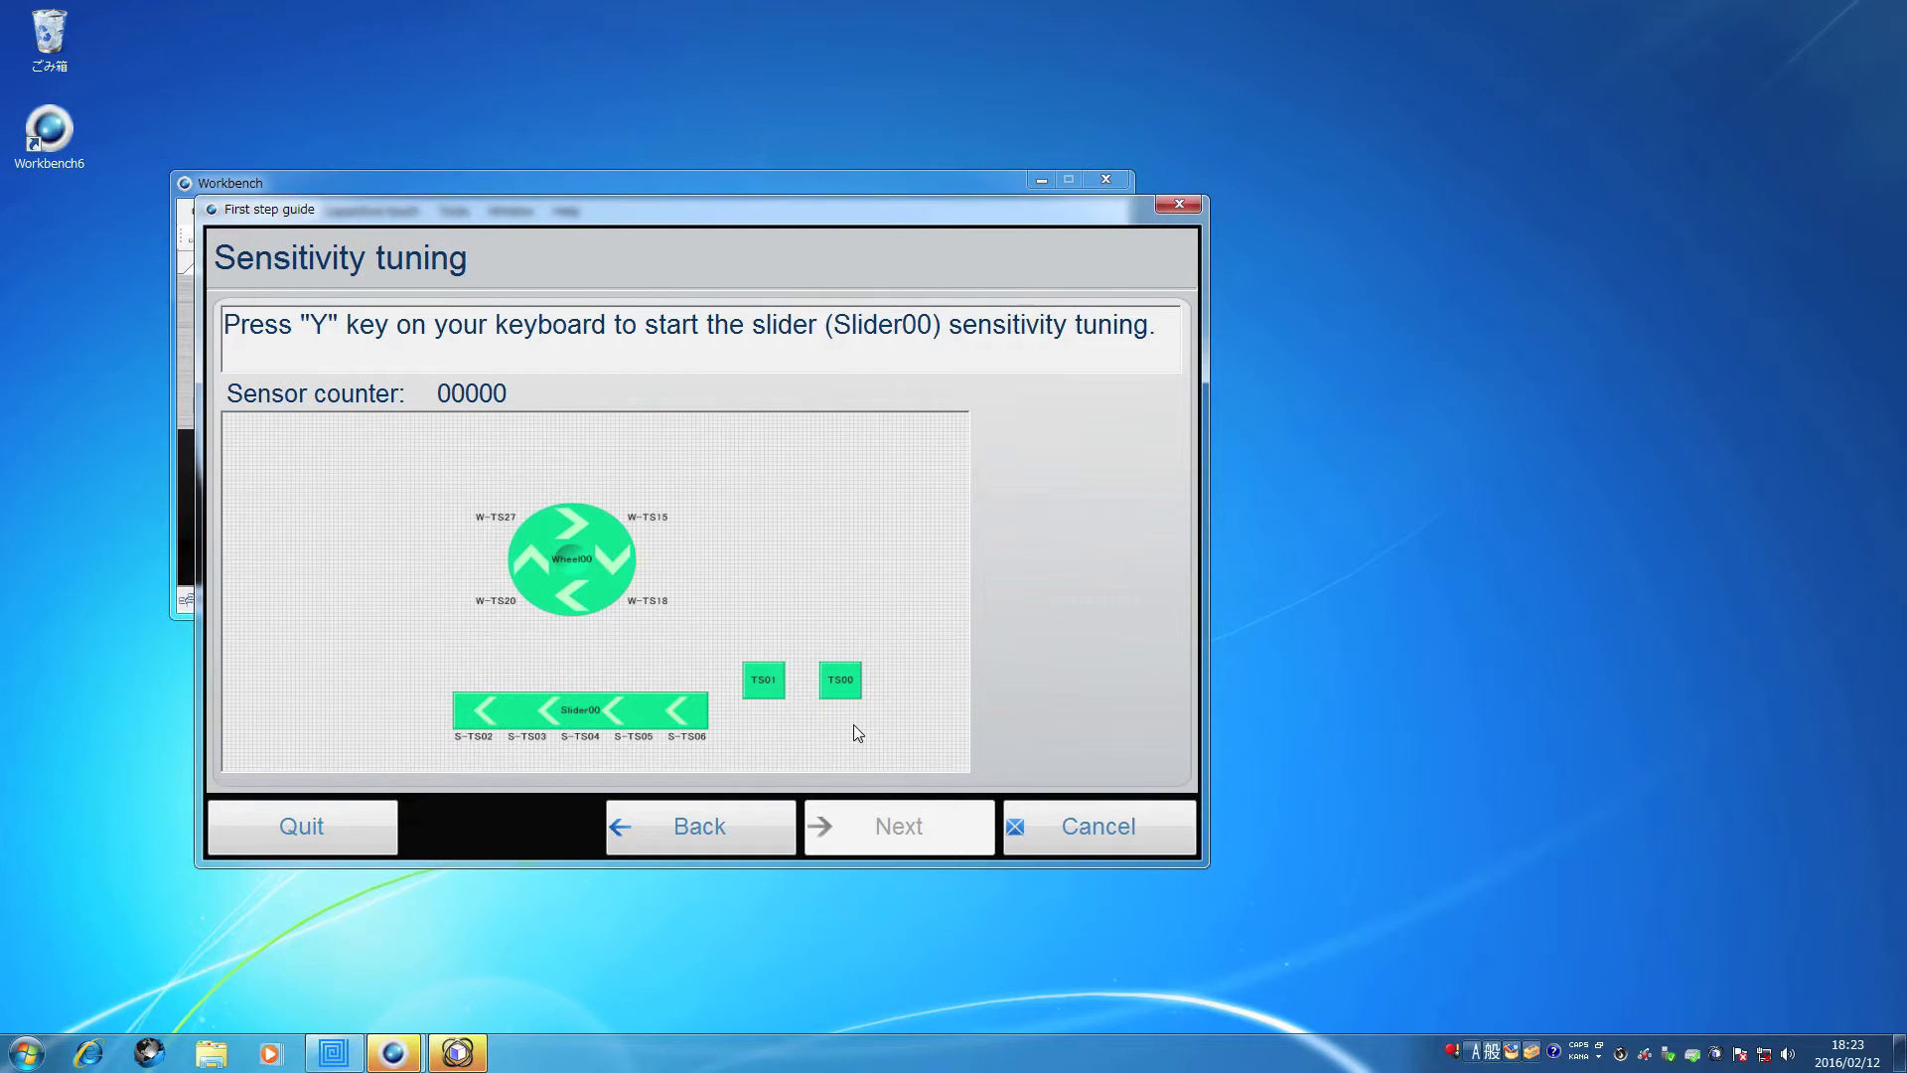
{"action": "key", "text": "y"}
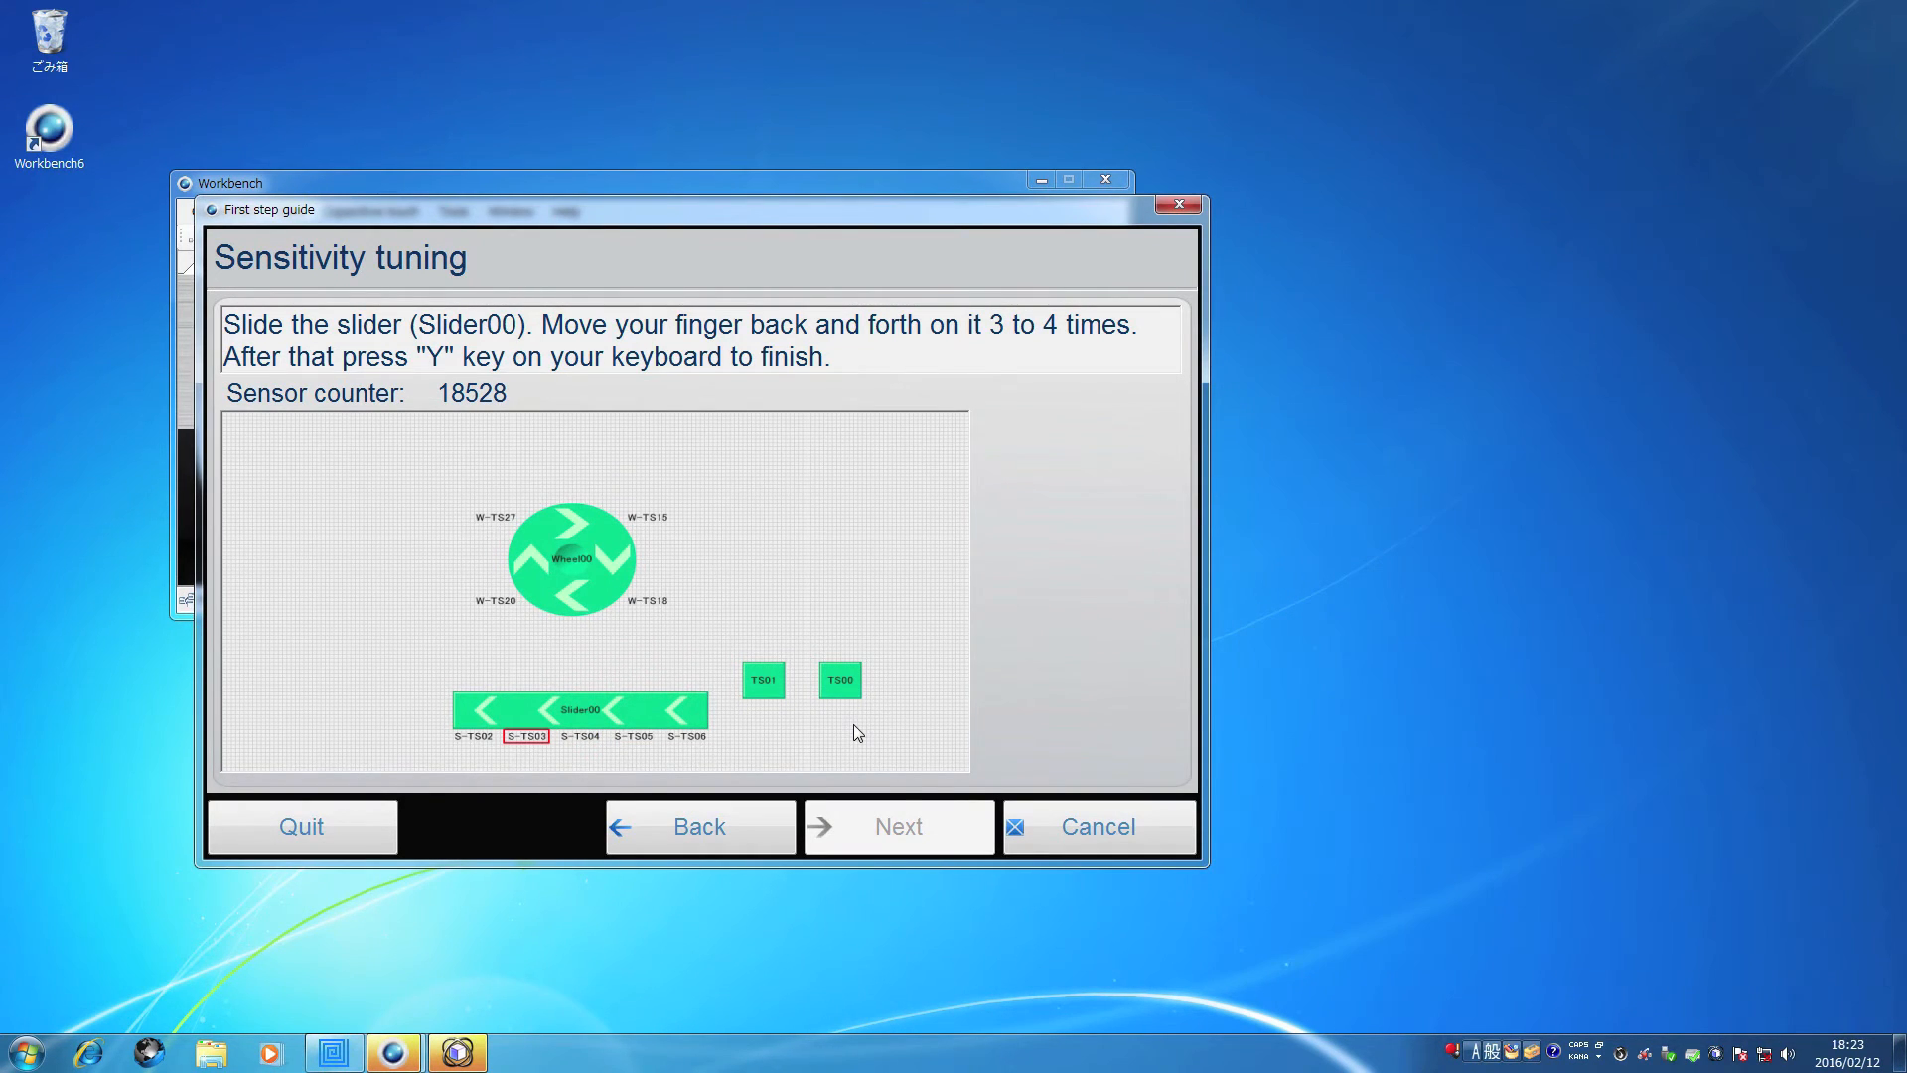
{"action": "key", "text": "y"}
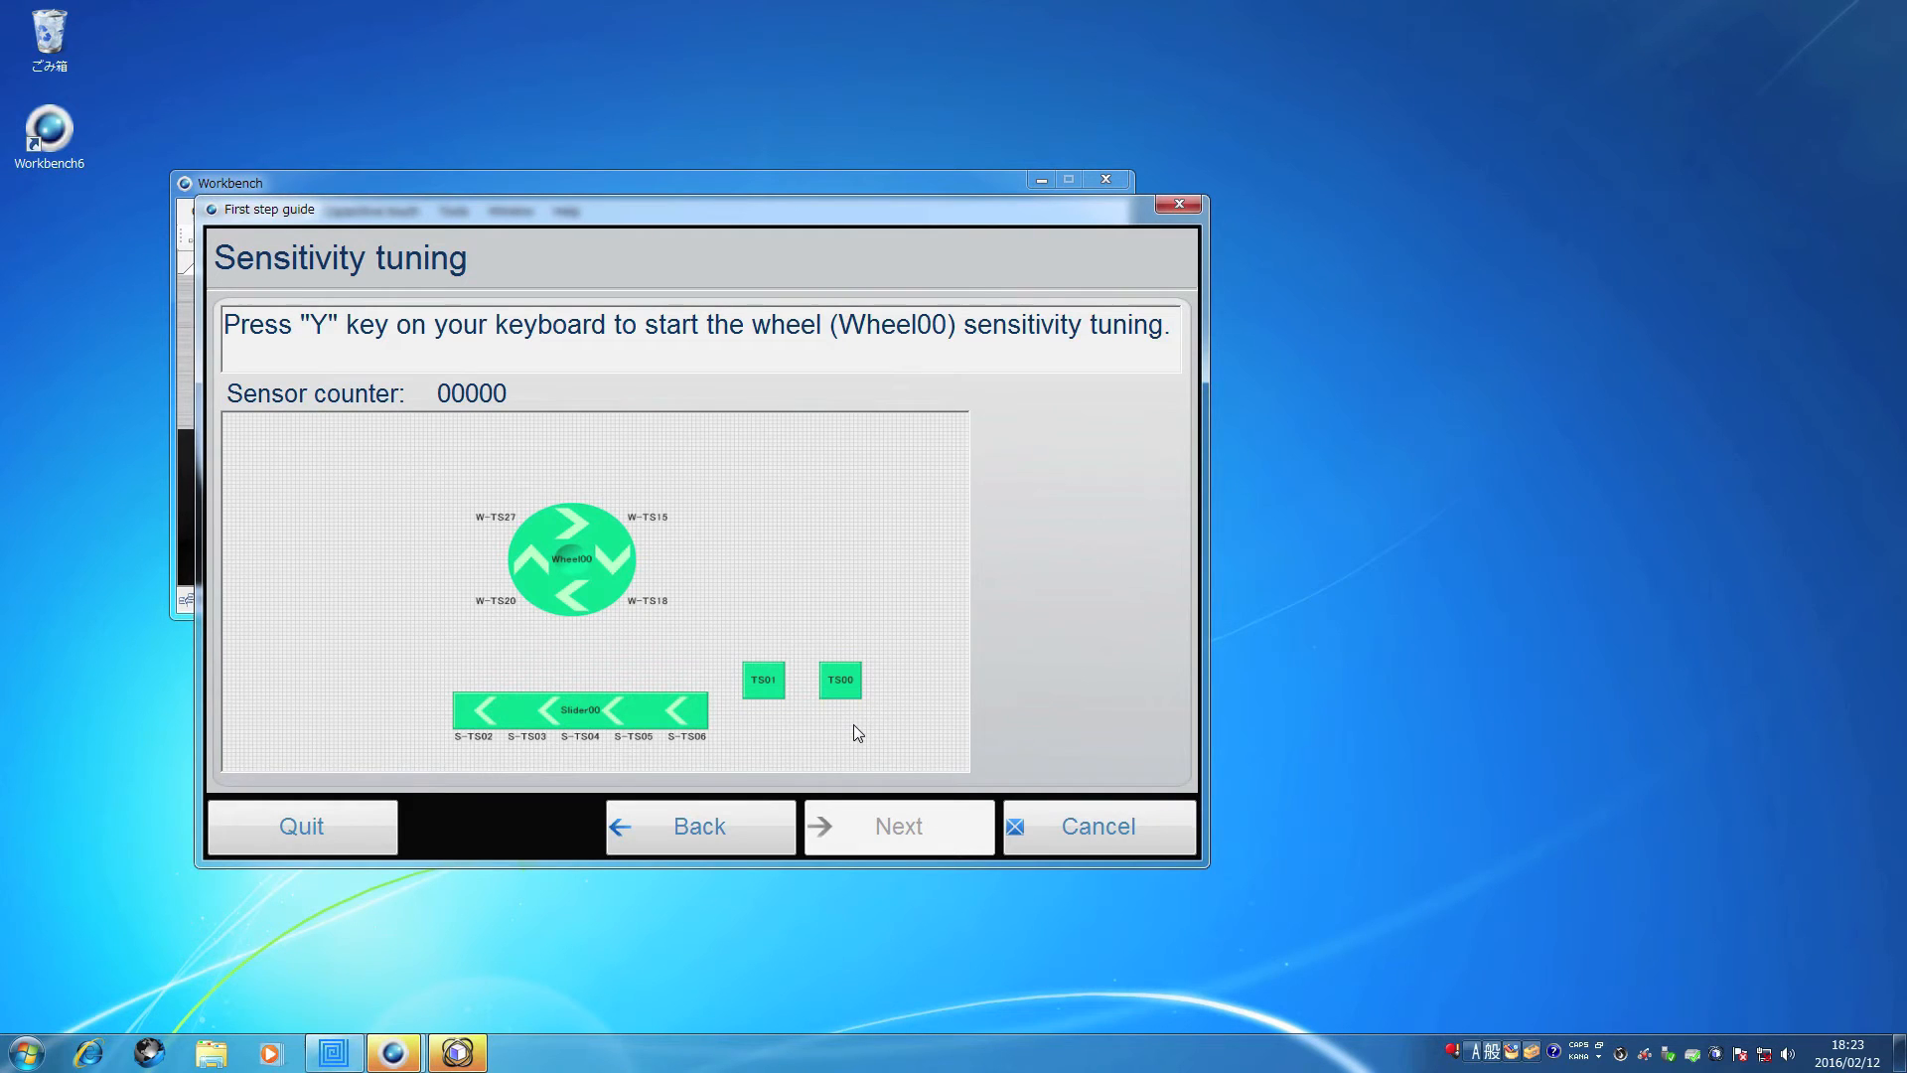
{"action": "key", "text": "y"}
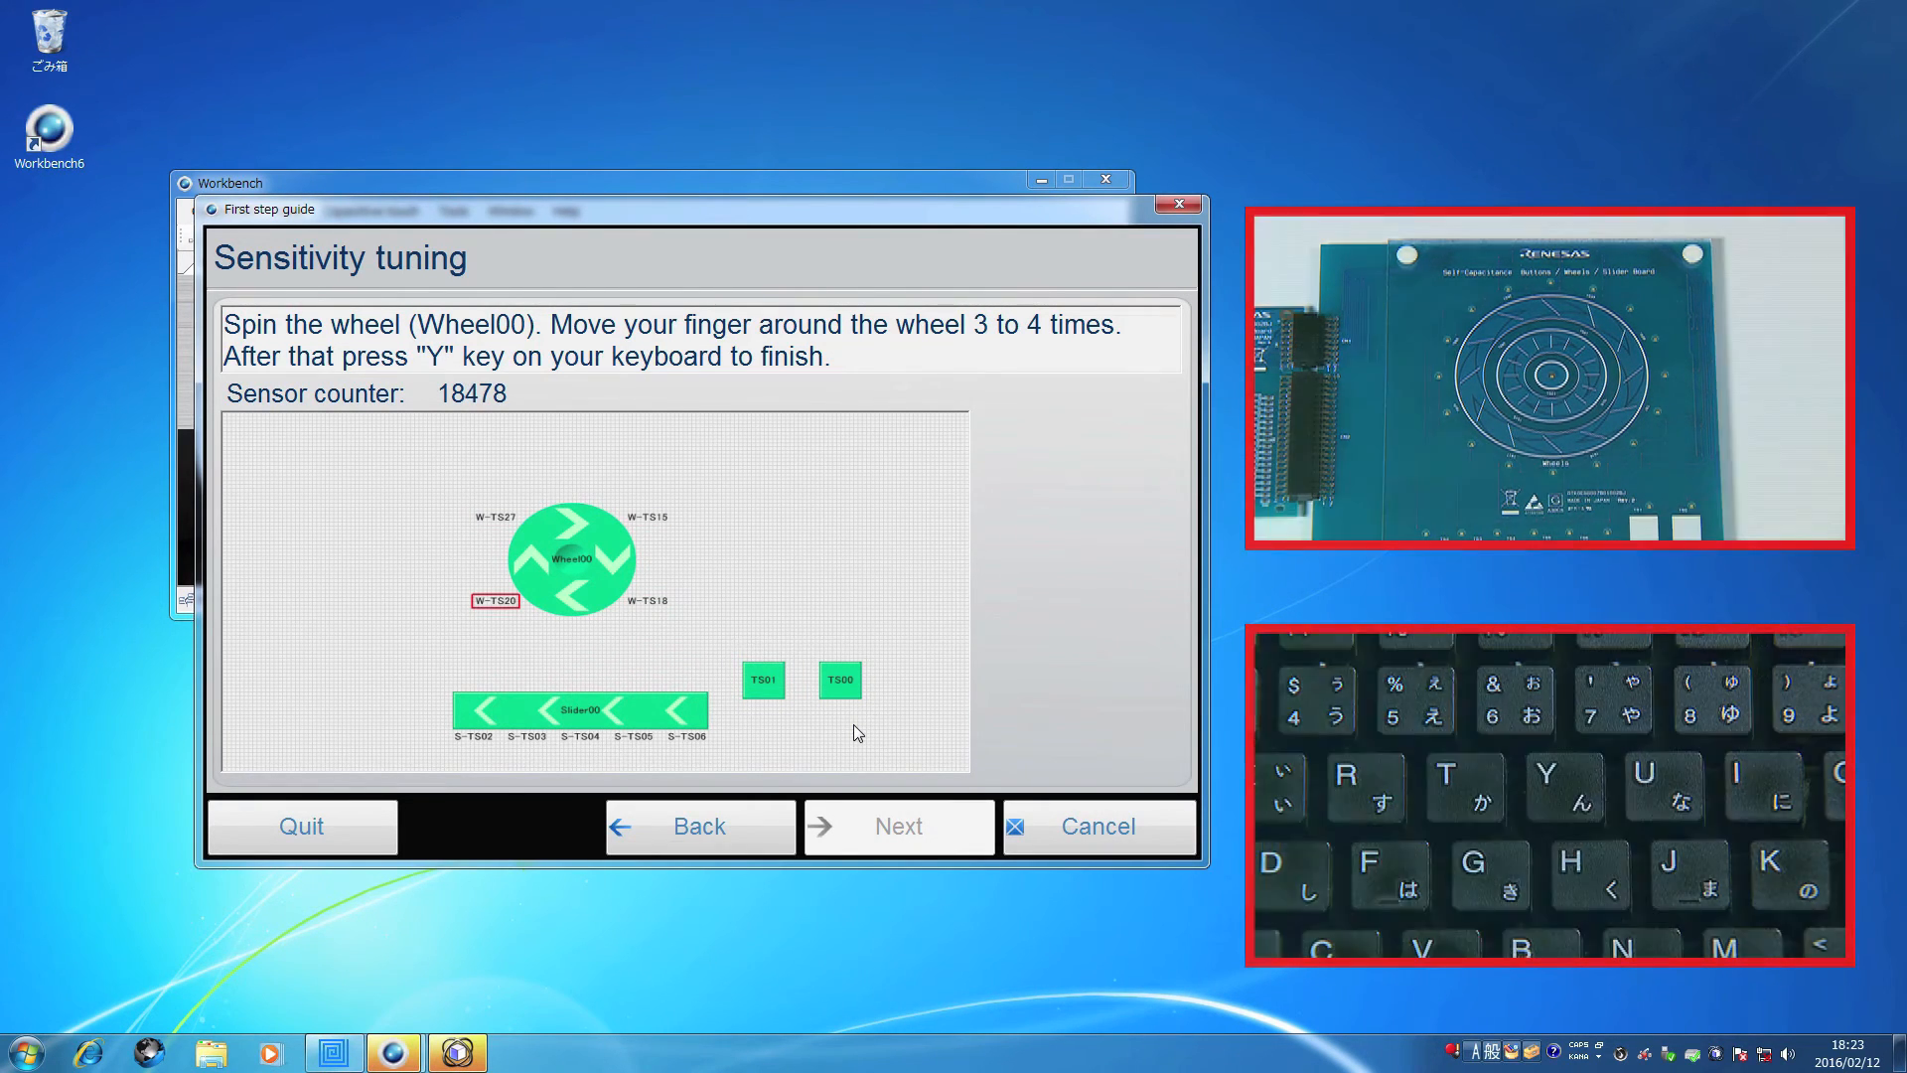
{"action": "key", "text": "y"}
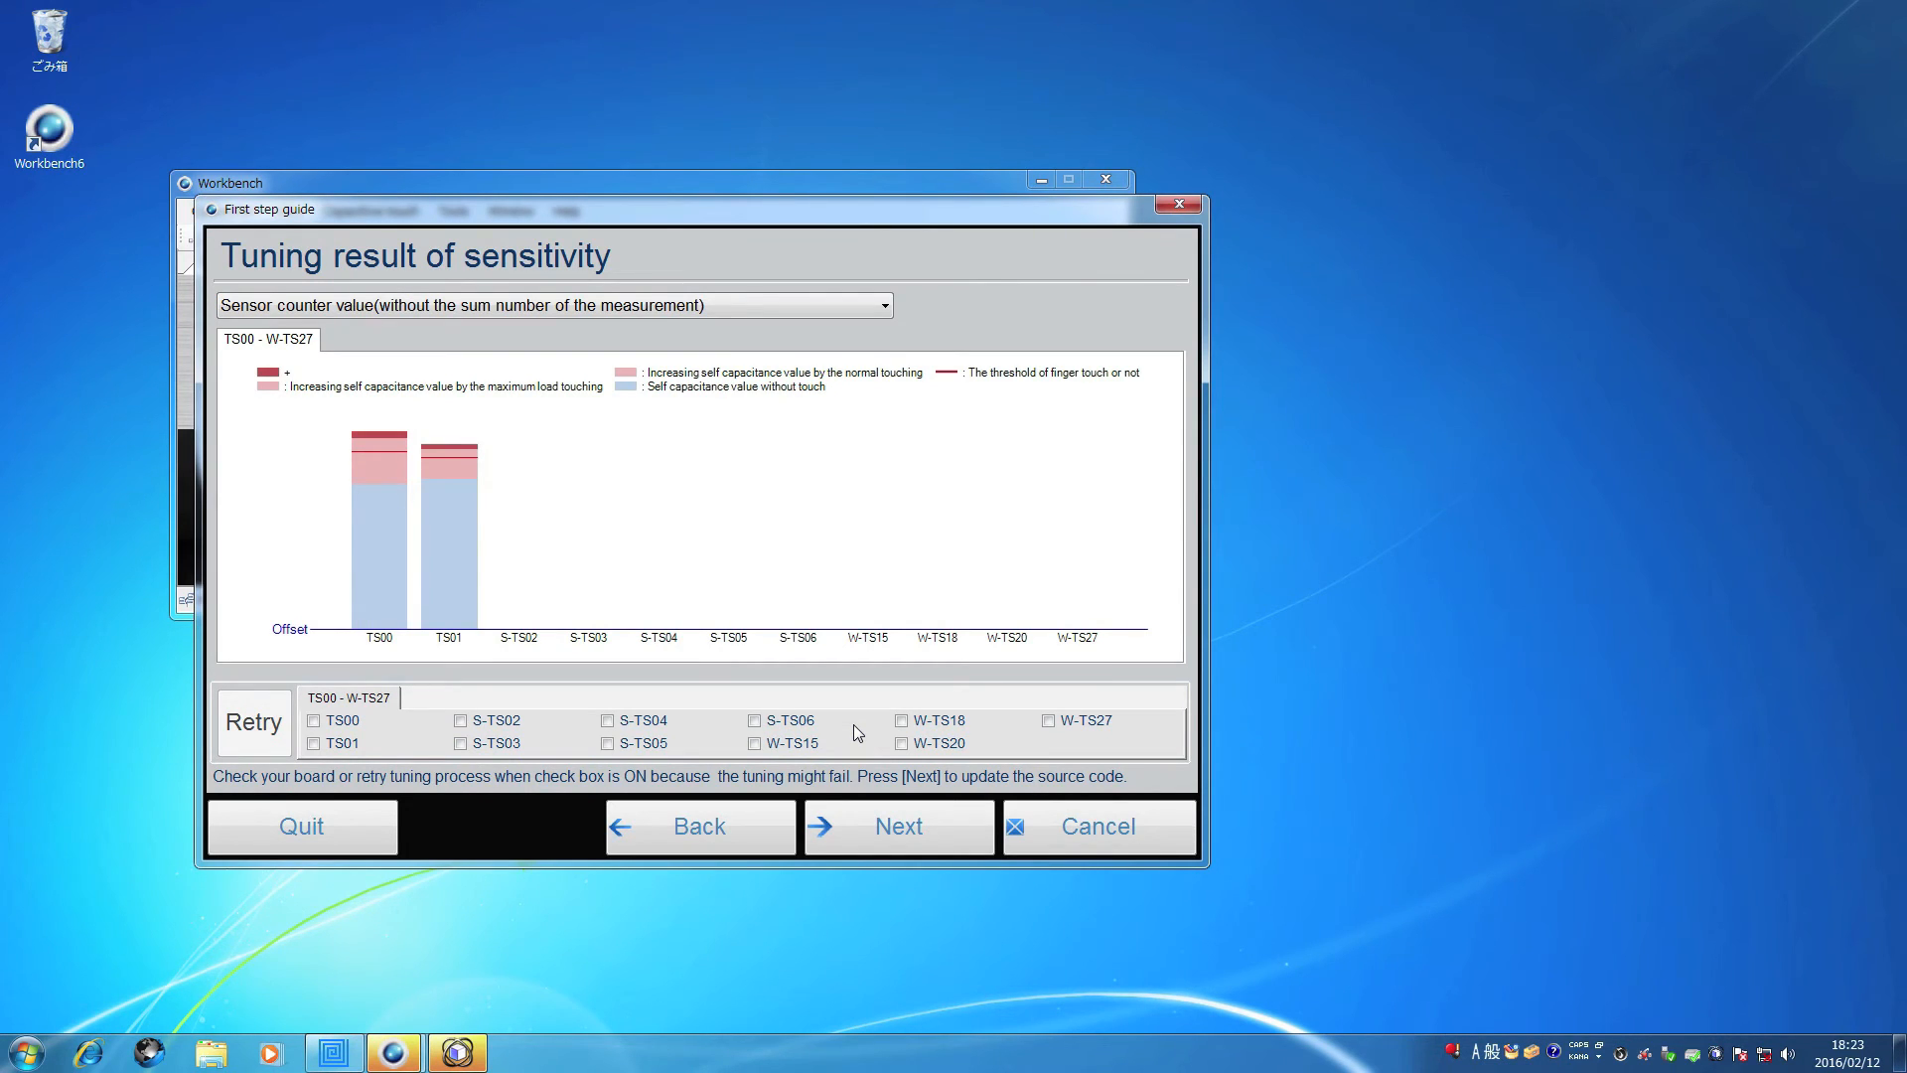
Accept the sensitivity tuning result to update the source code and finish the First Step Guide after the target board startup.
{"action": "left_click", "coordinate": [900, 832]}
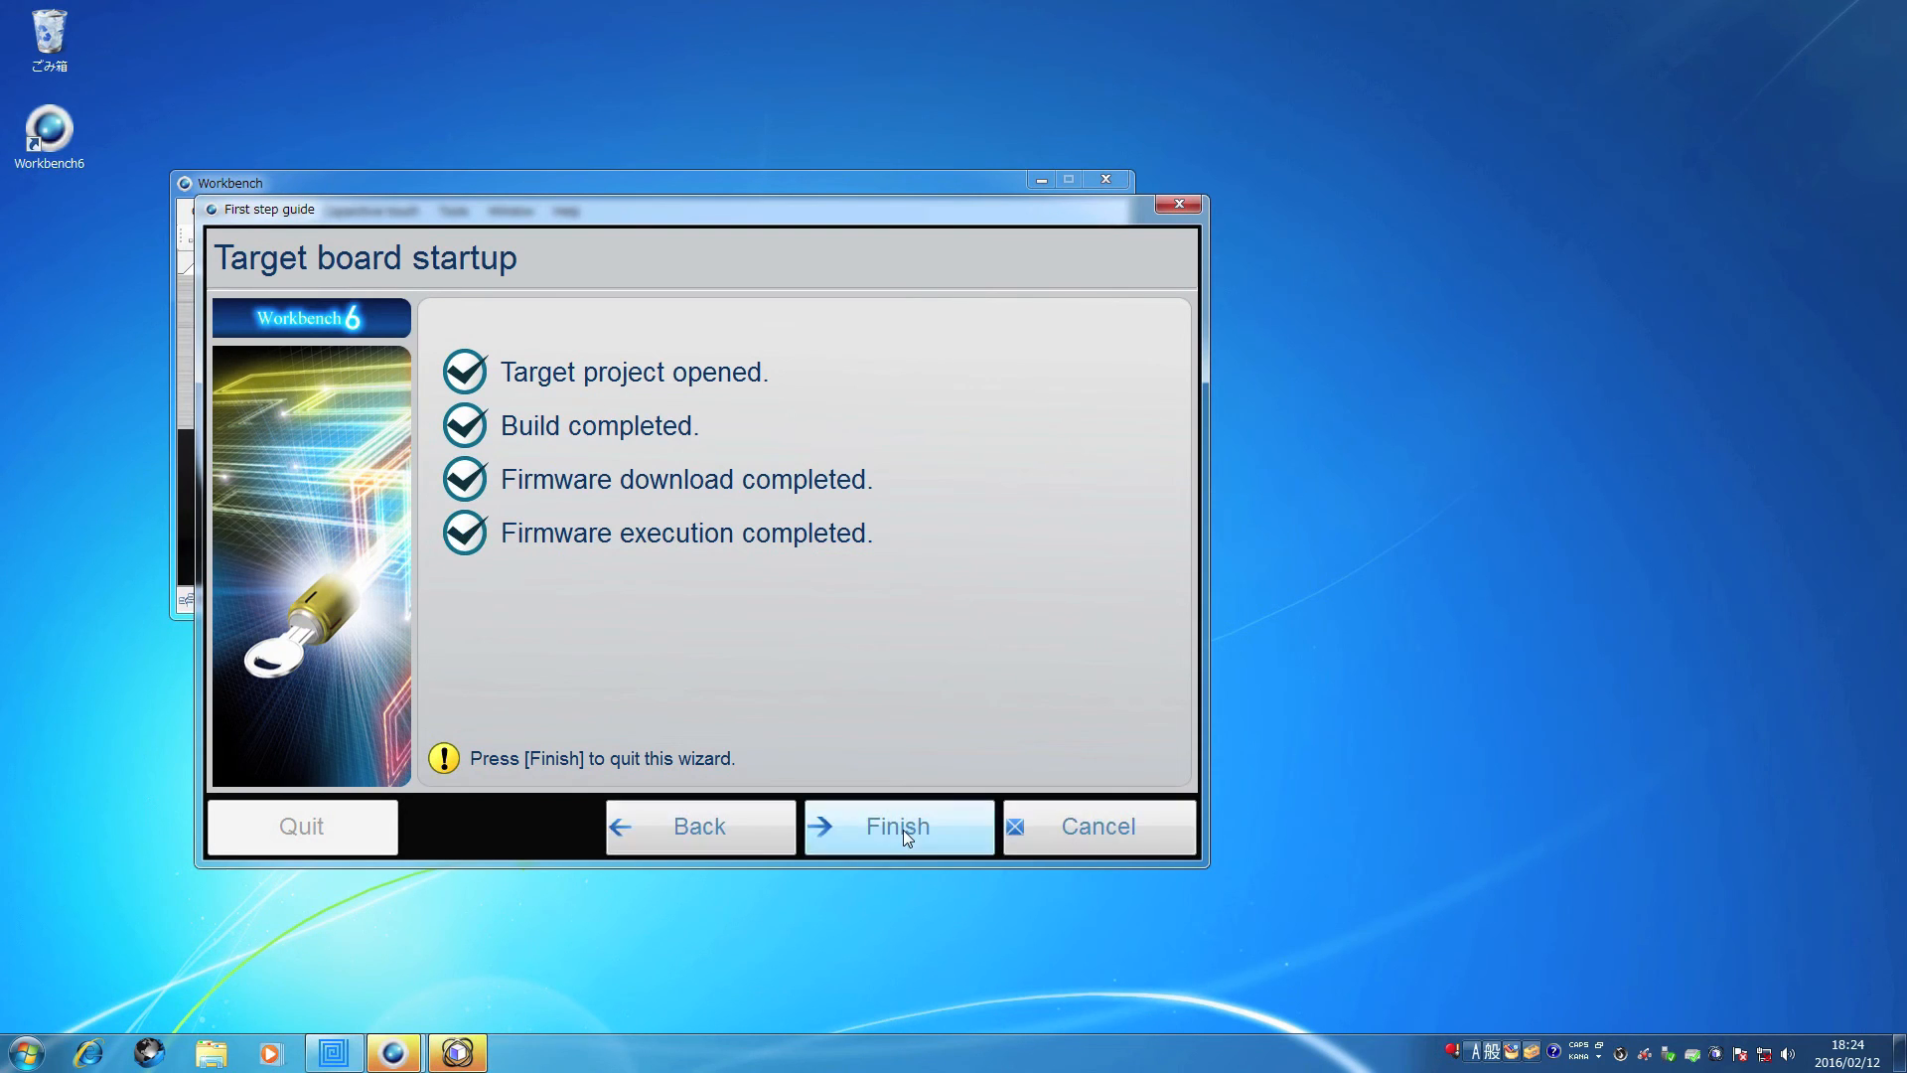
{"action": "left_click", "coordinate": [903, 830]}
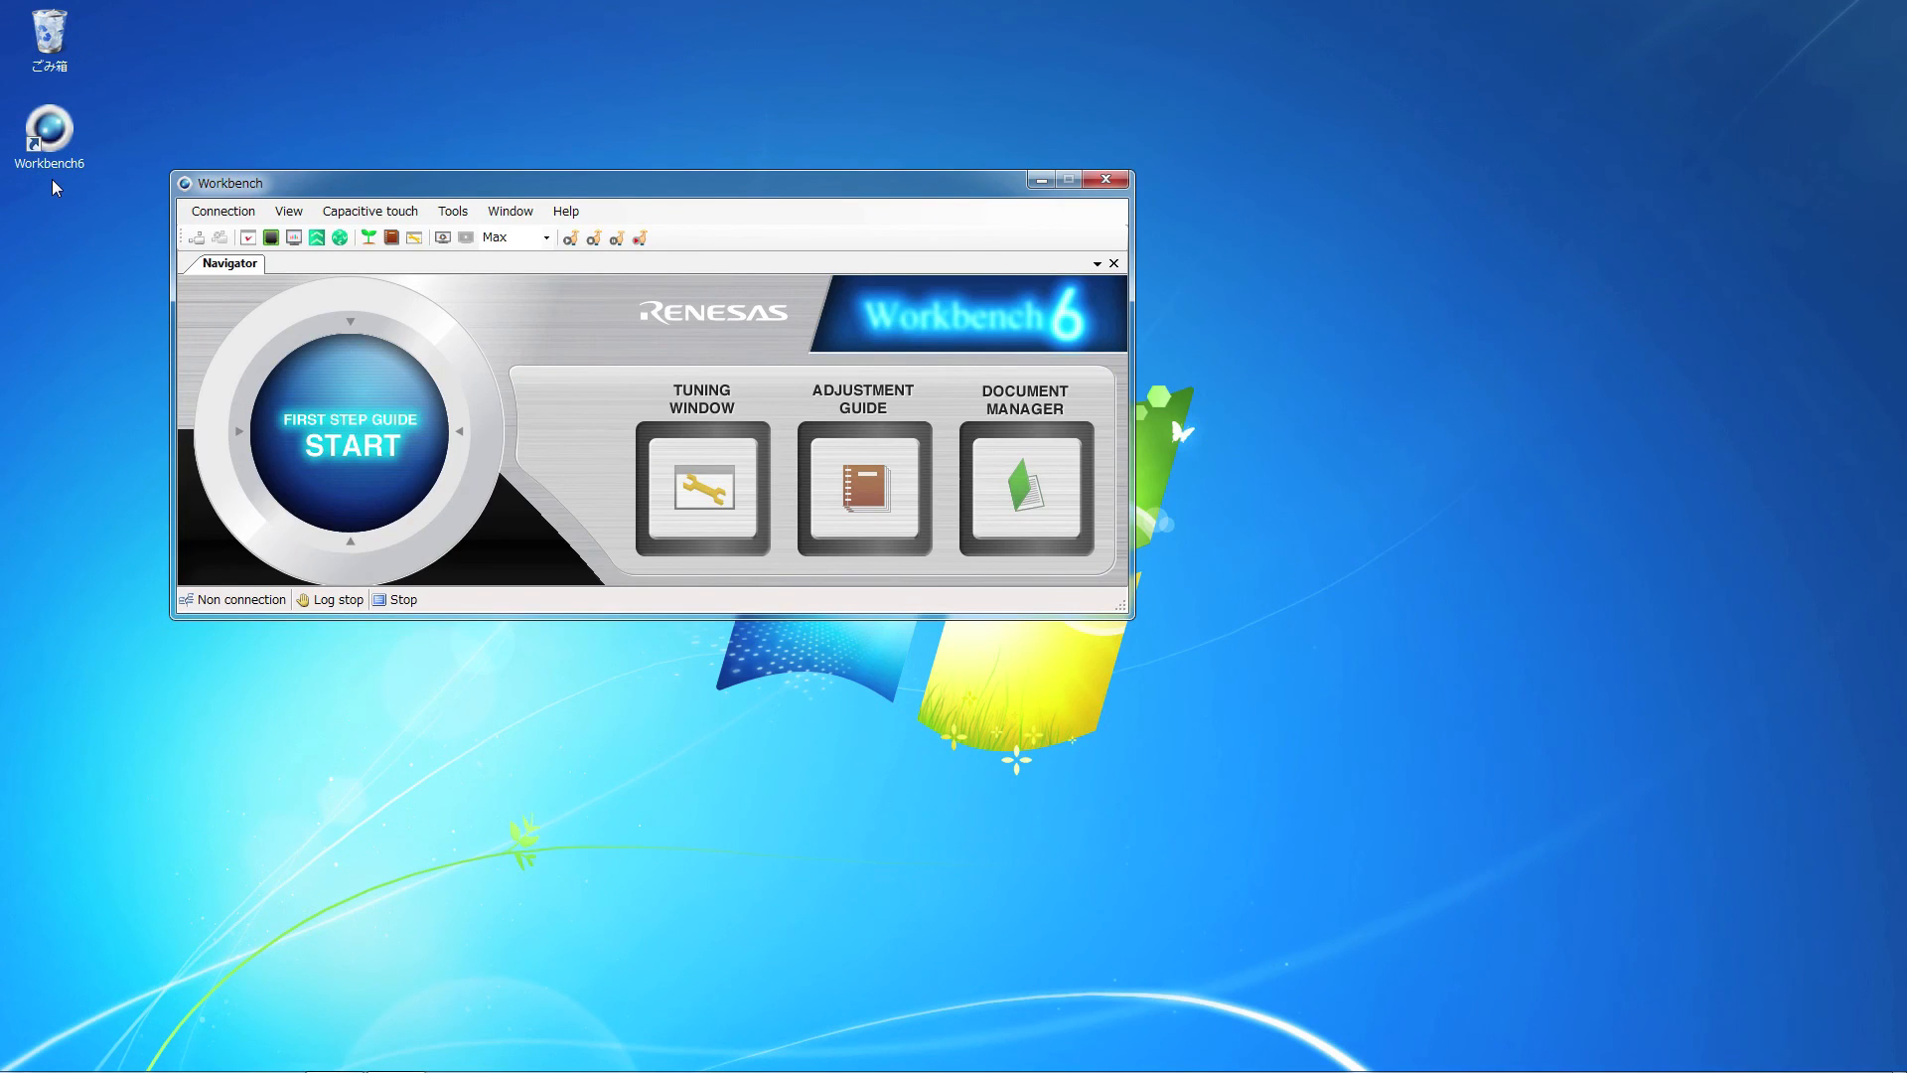